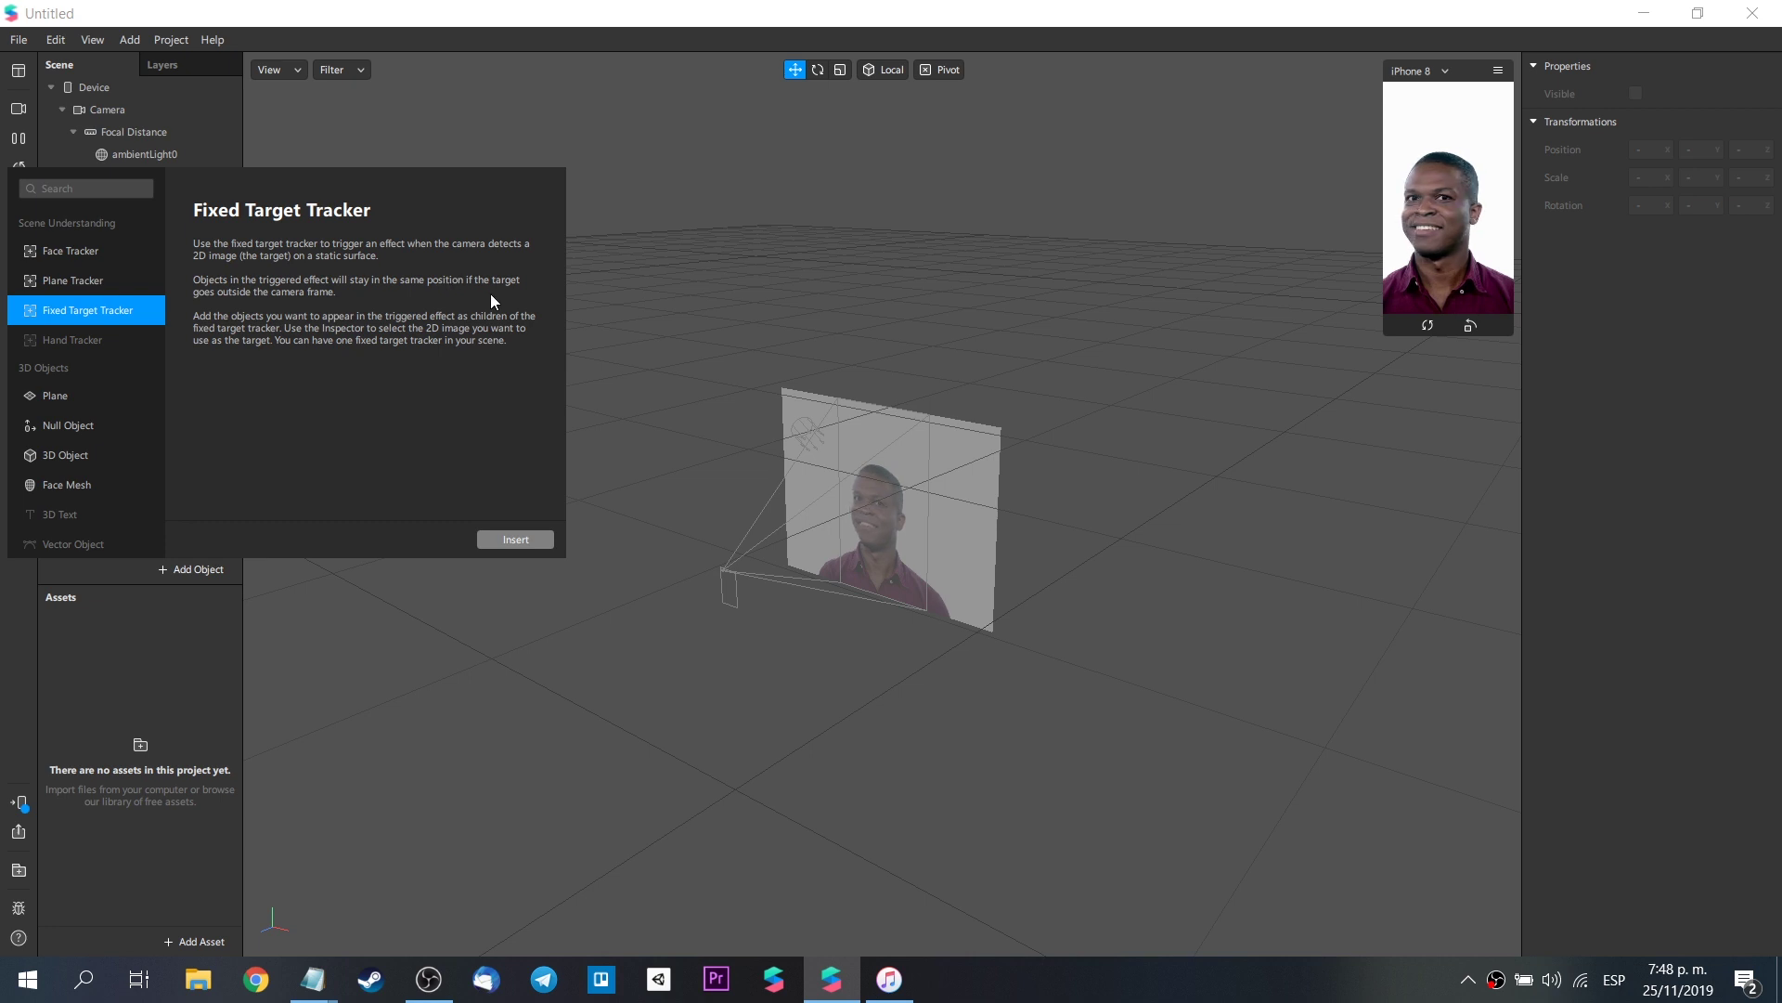
- Insert a fixed target tracker into the scene and review the platforms selected in the project properties
click(512, 546)
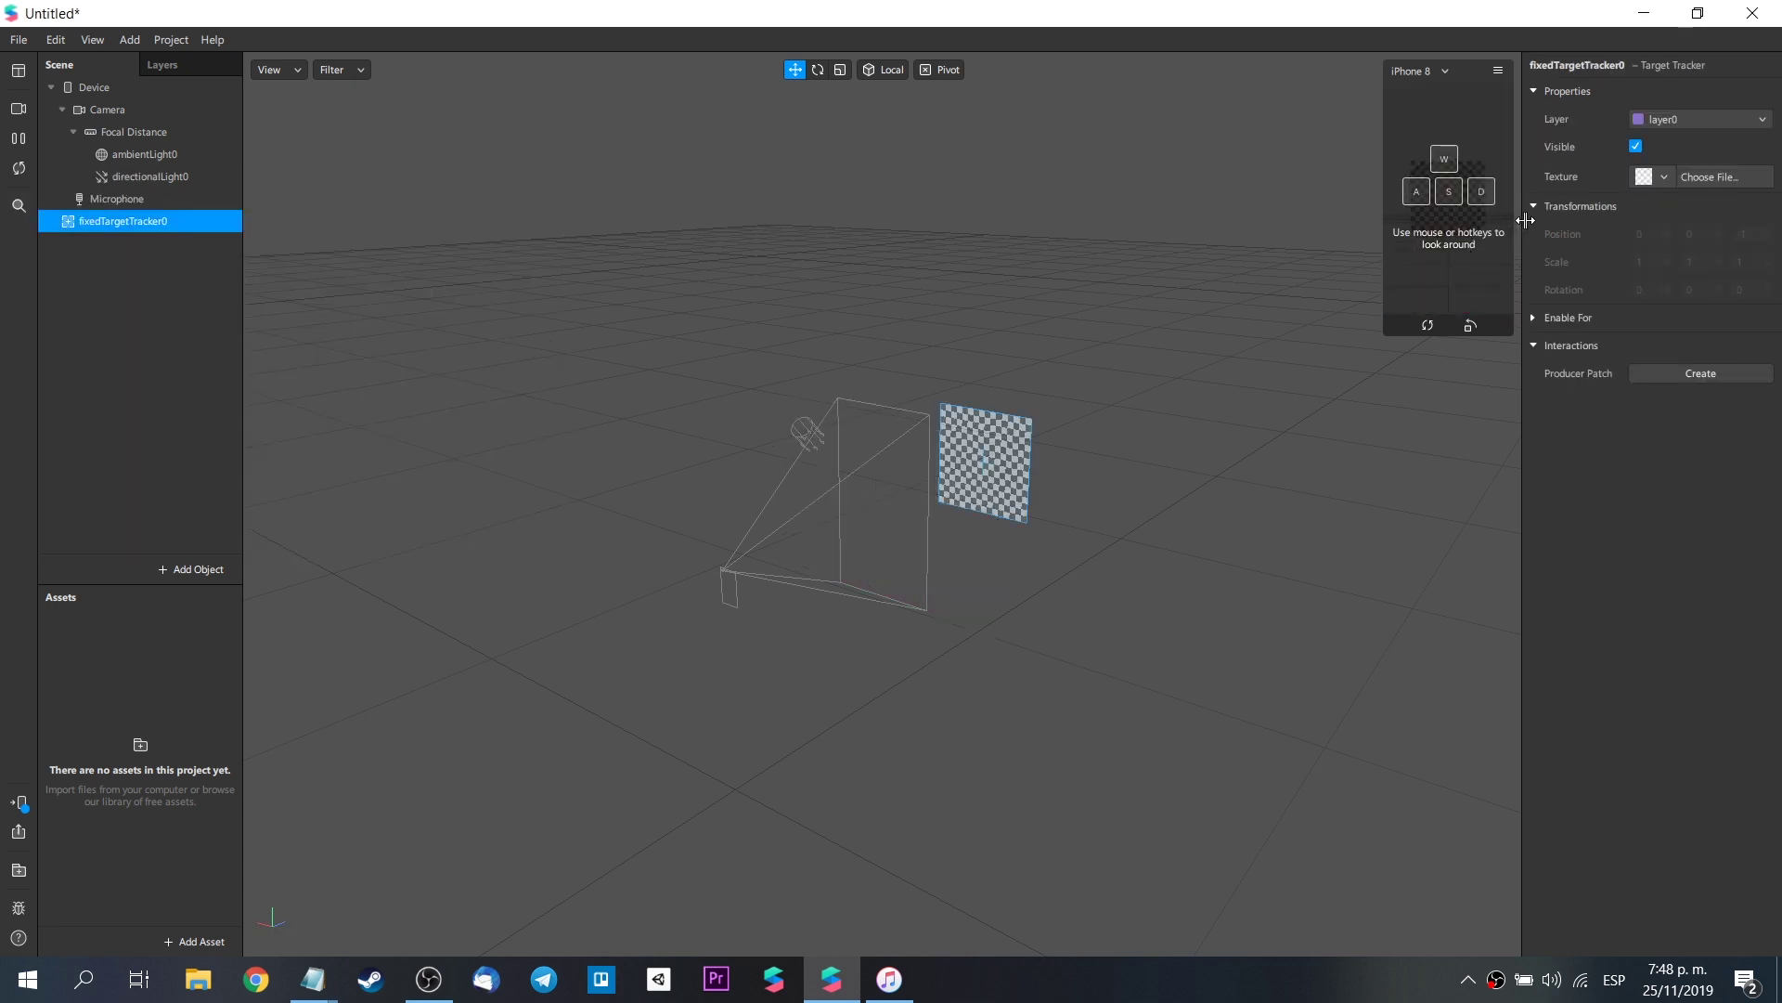
click(176, 39)
click(190, 65)
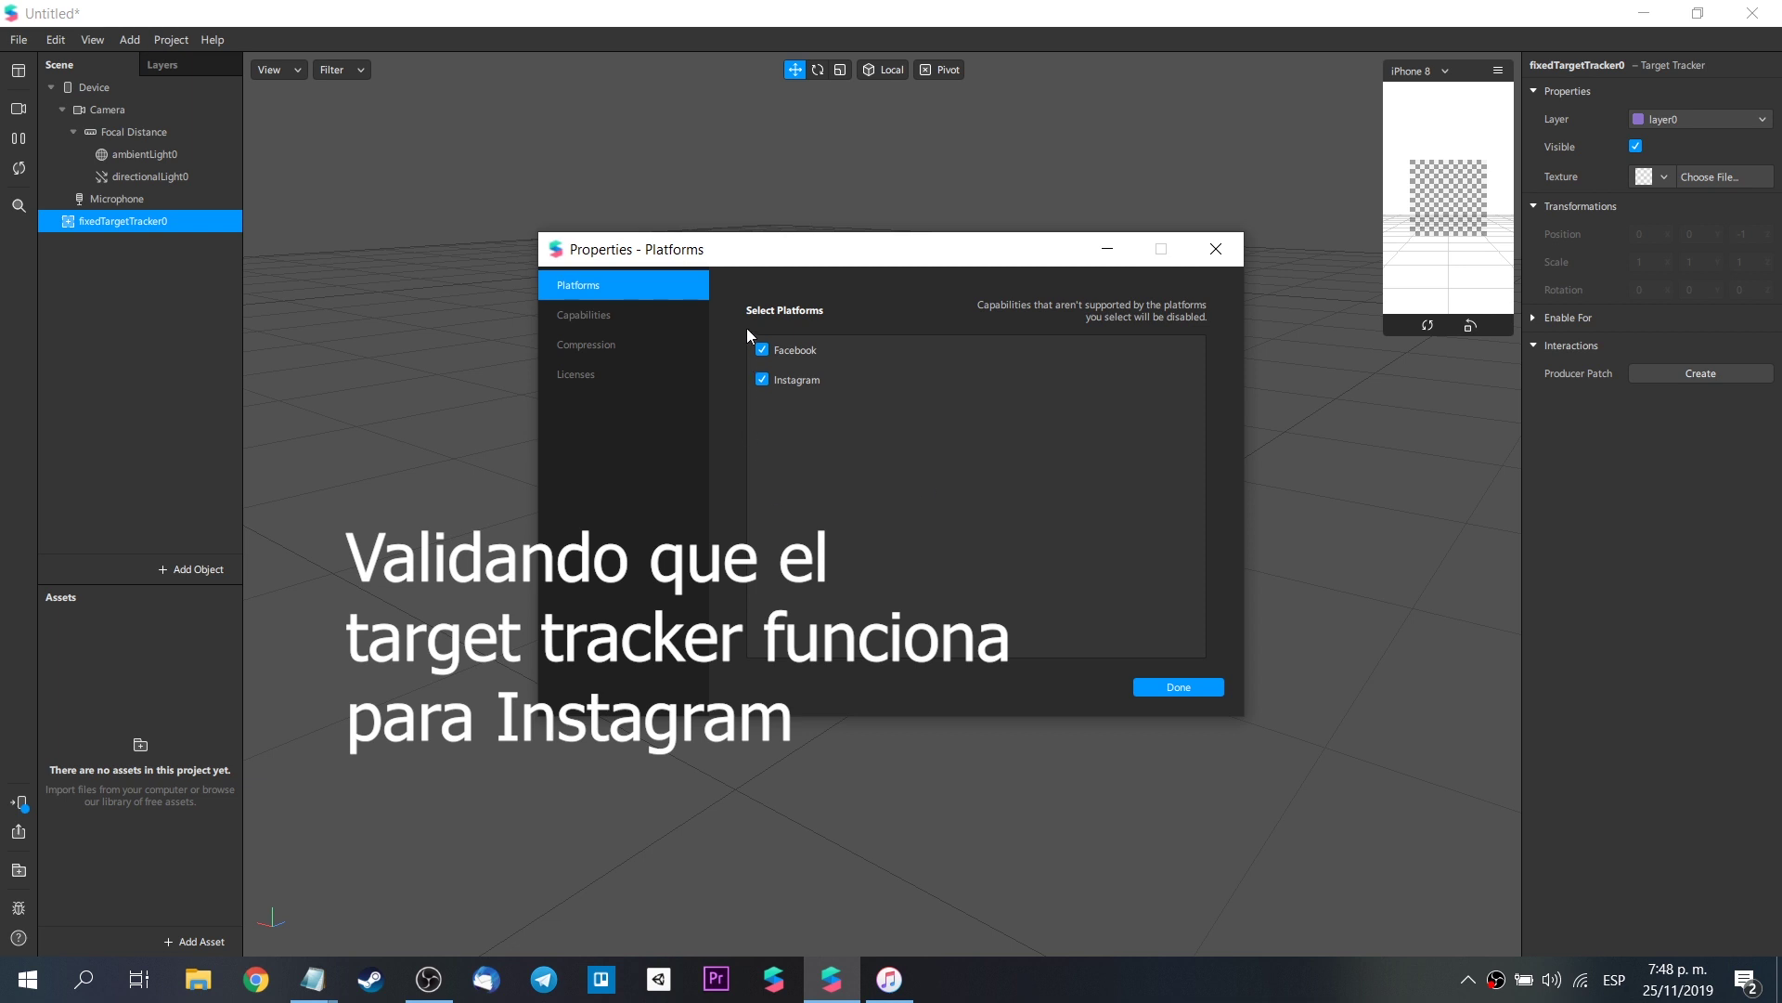
click(1196, 686)
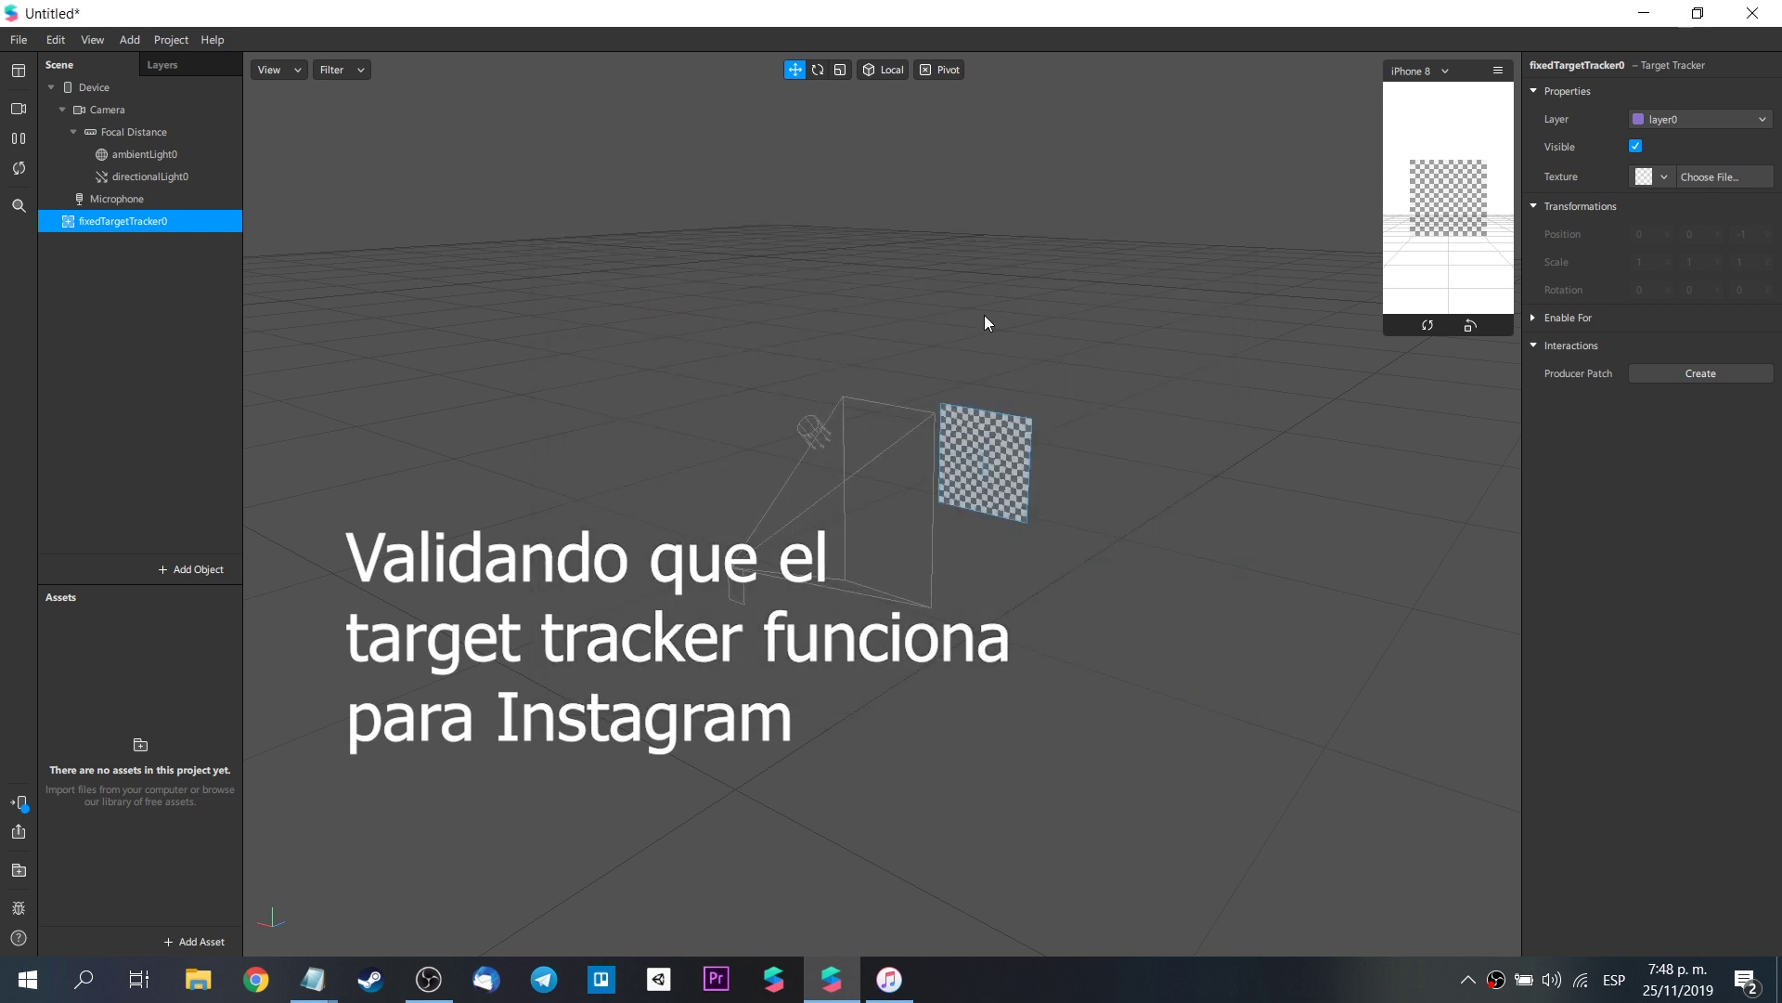
- Enlarge the device preview and assign the emiliusvgs logo image as a new texture on the fixed target tracker
drag(1393, 332, 1309, 392)
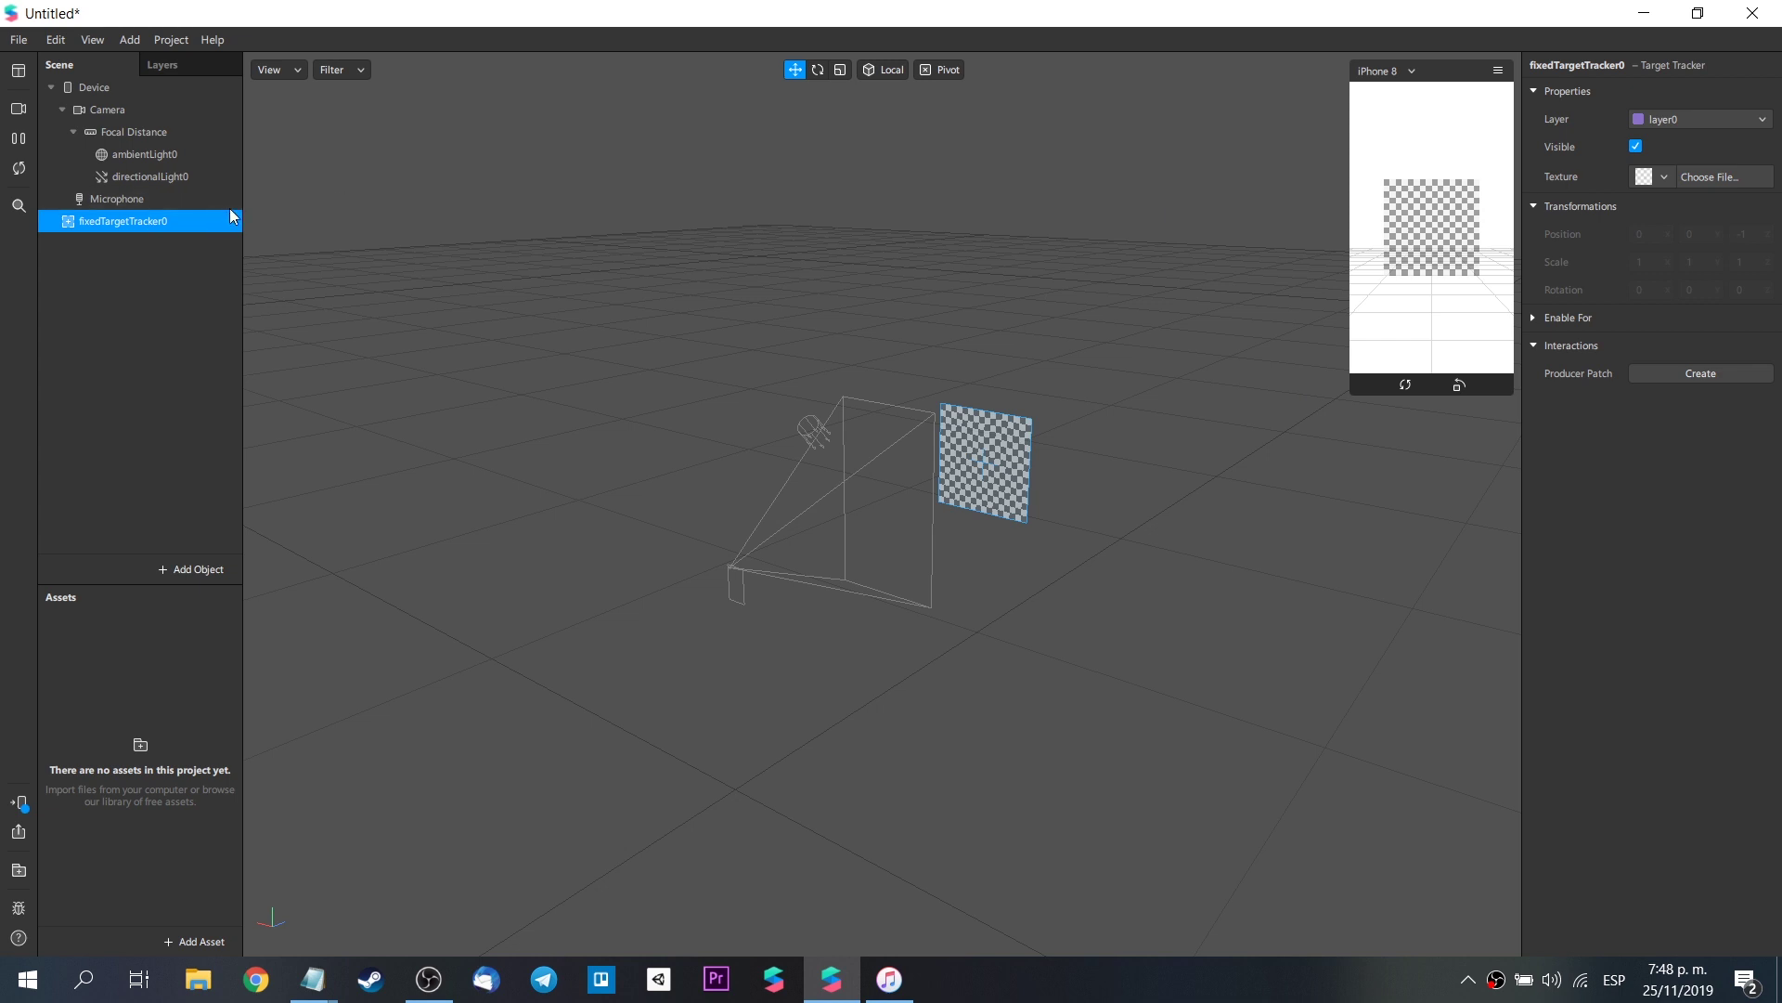
click(1663, 176)
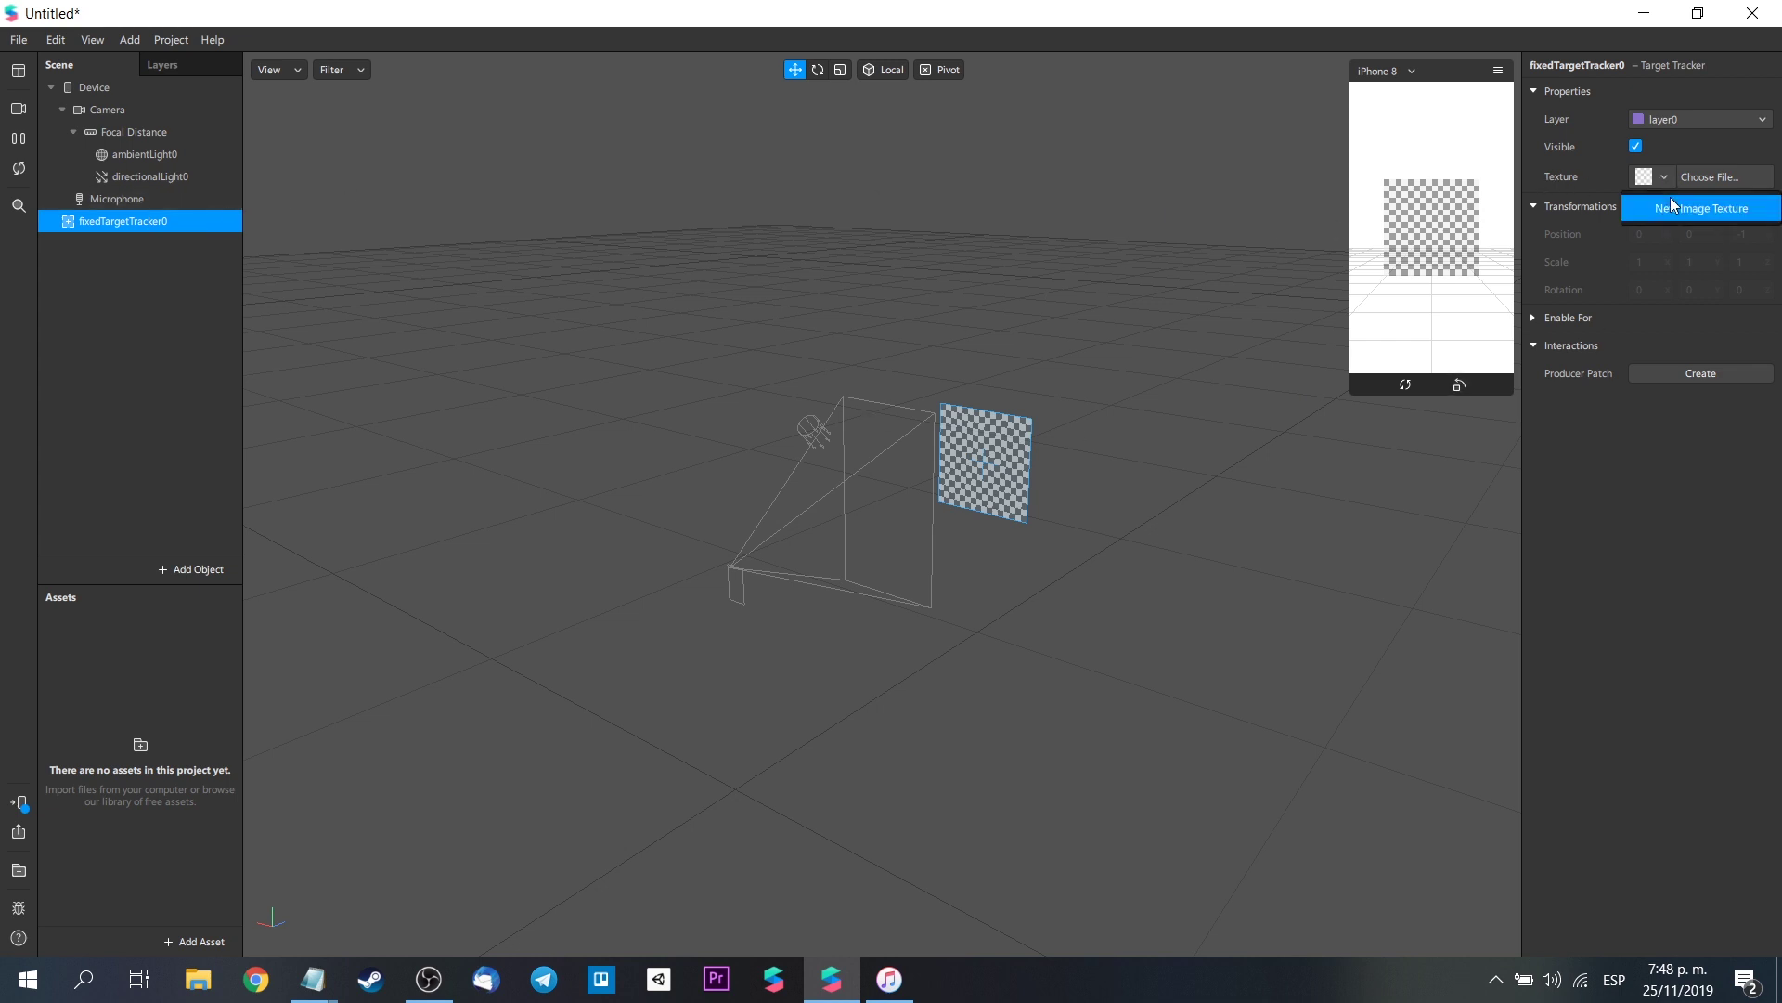
click(1674, 205)
click(270, 394)
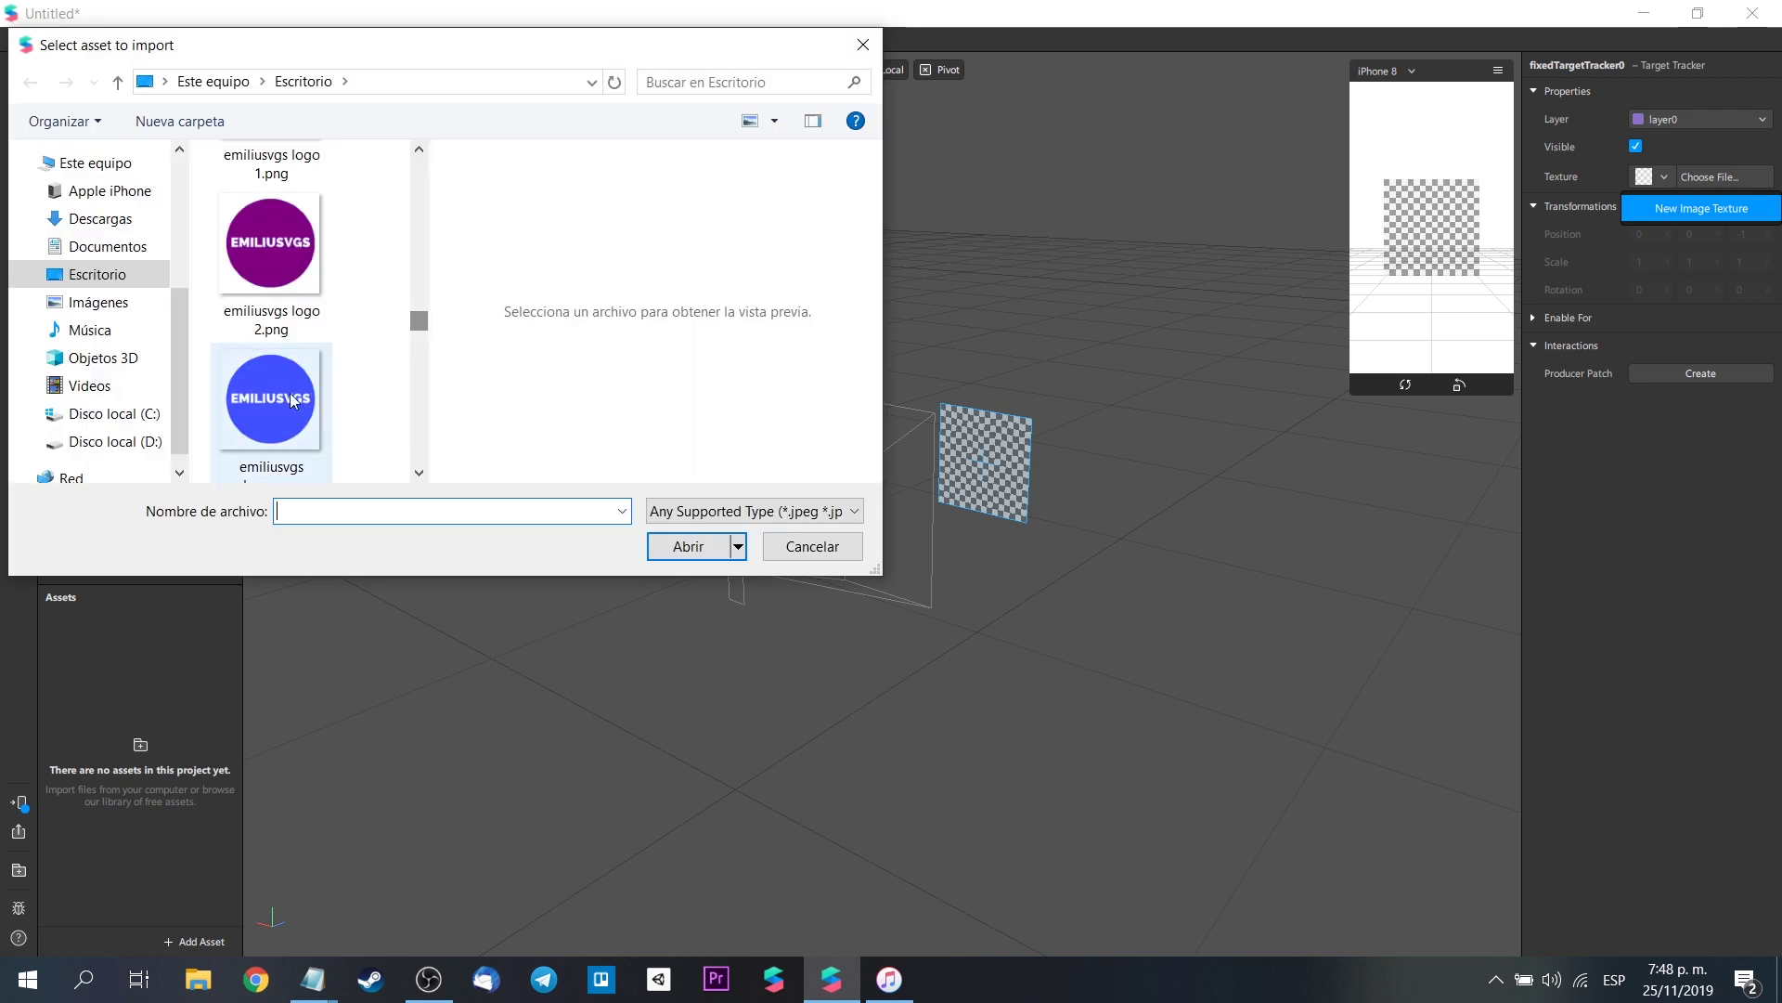
click(687, 546)
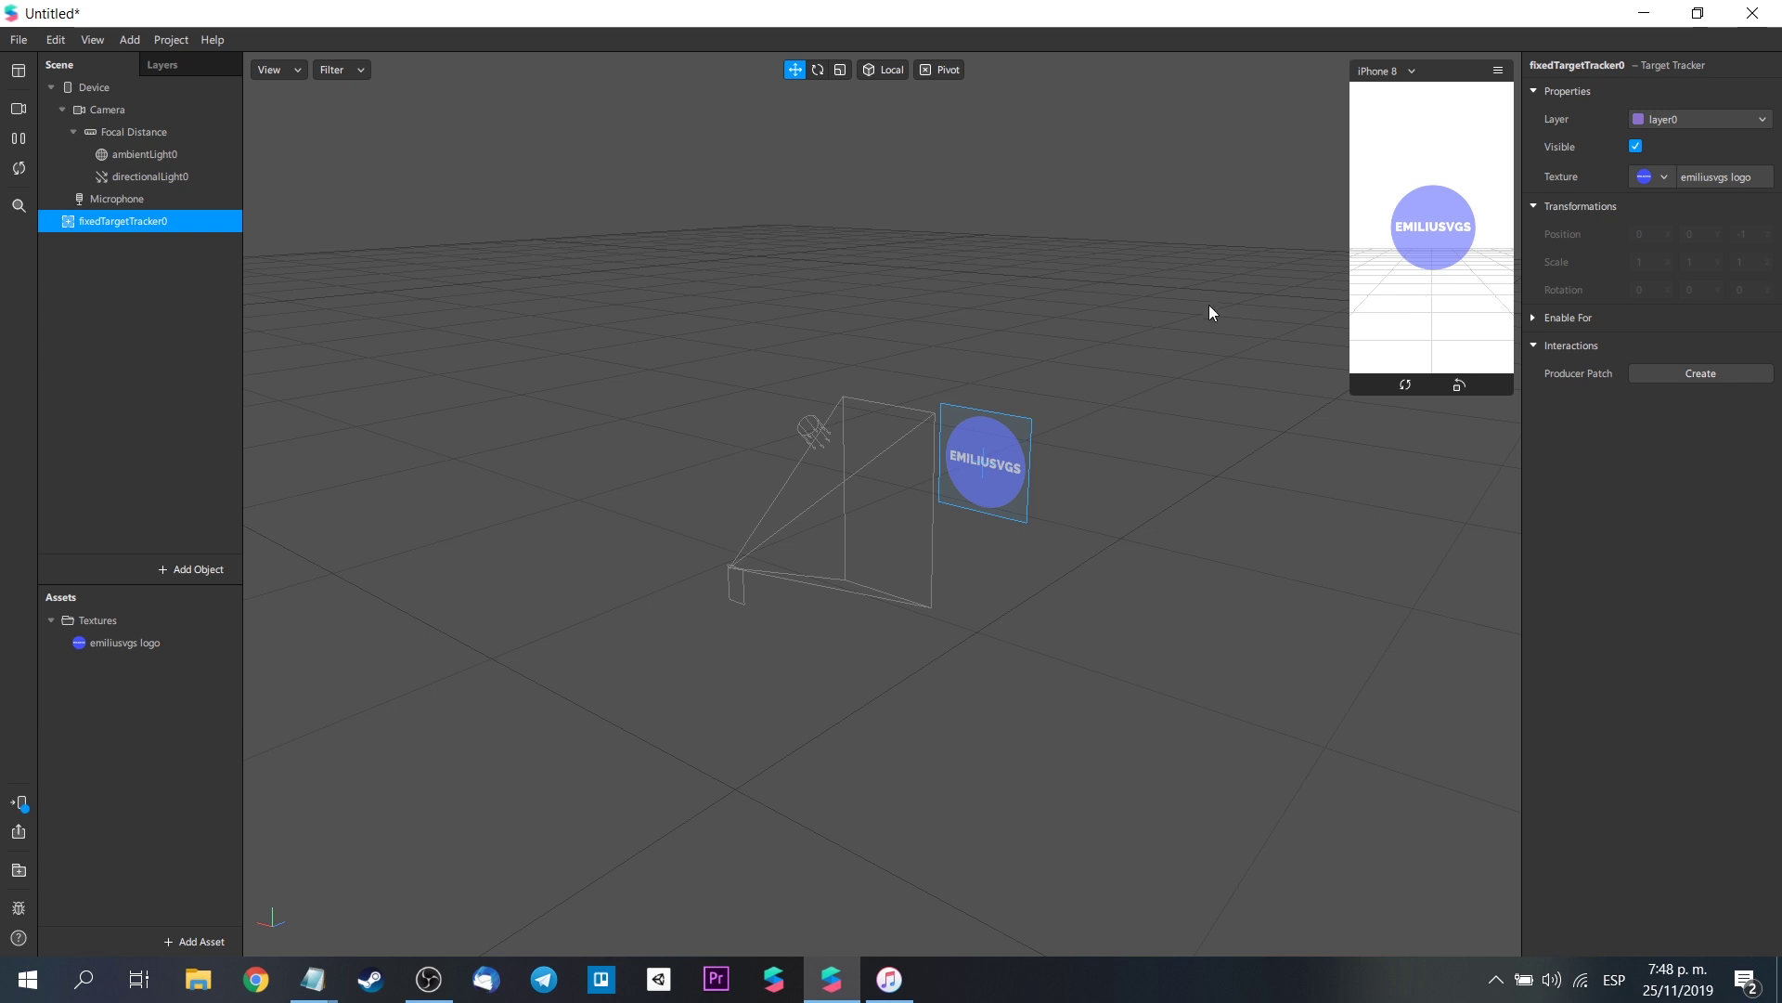
scroll(1049, 381, up, 3)
scroll(1051, 384, down, 5)
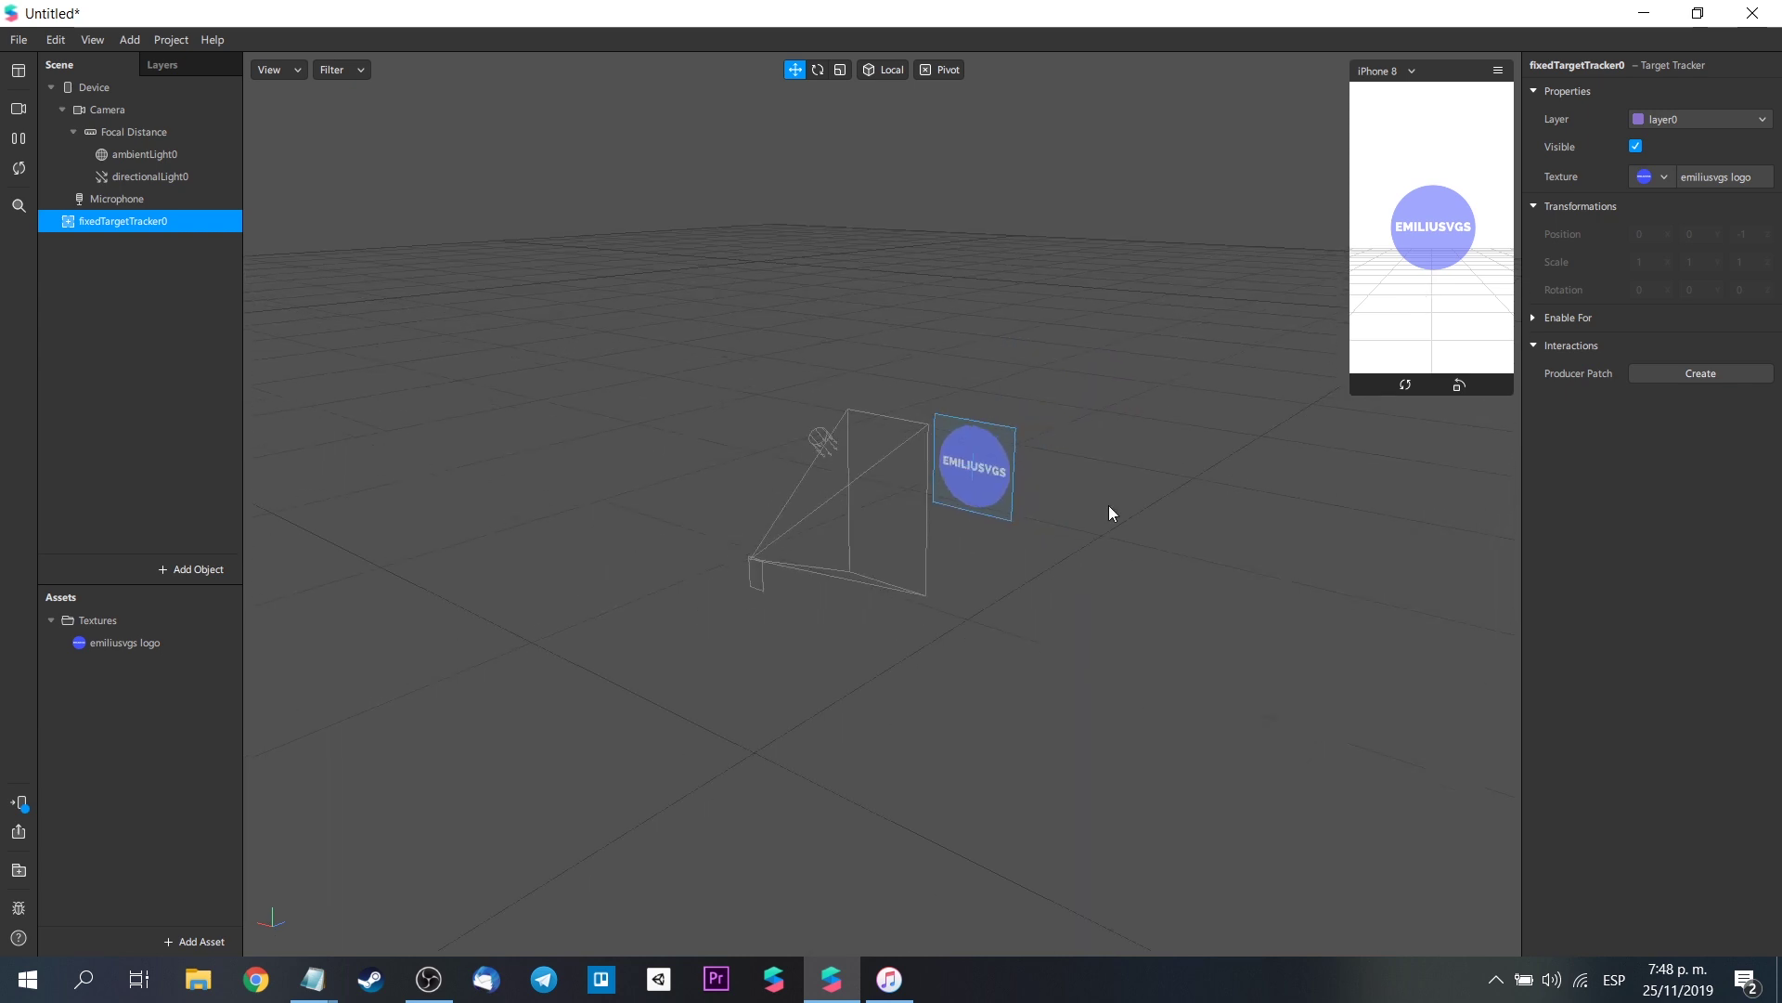
scroll(1105, 508, up, 1)
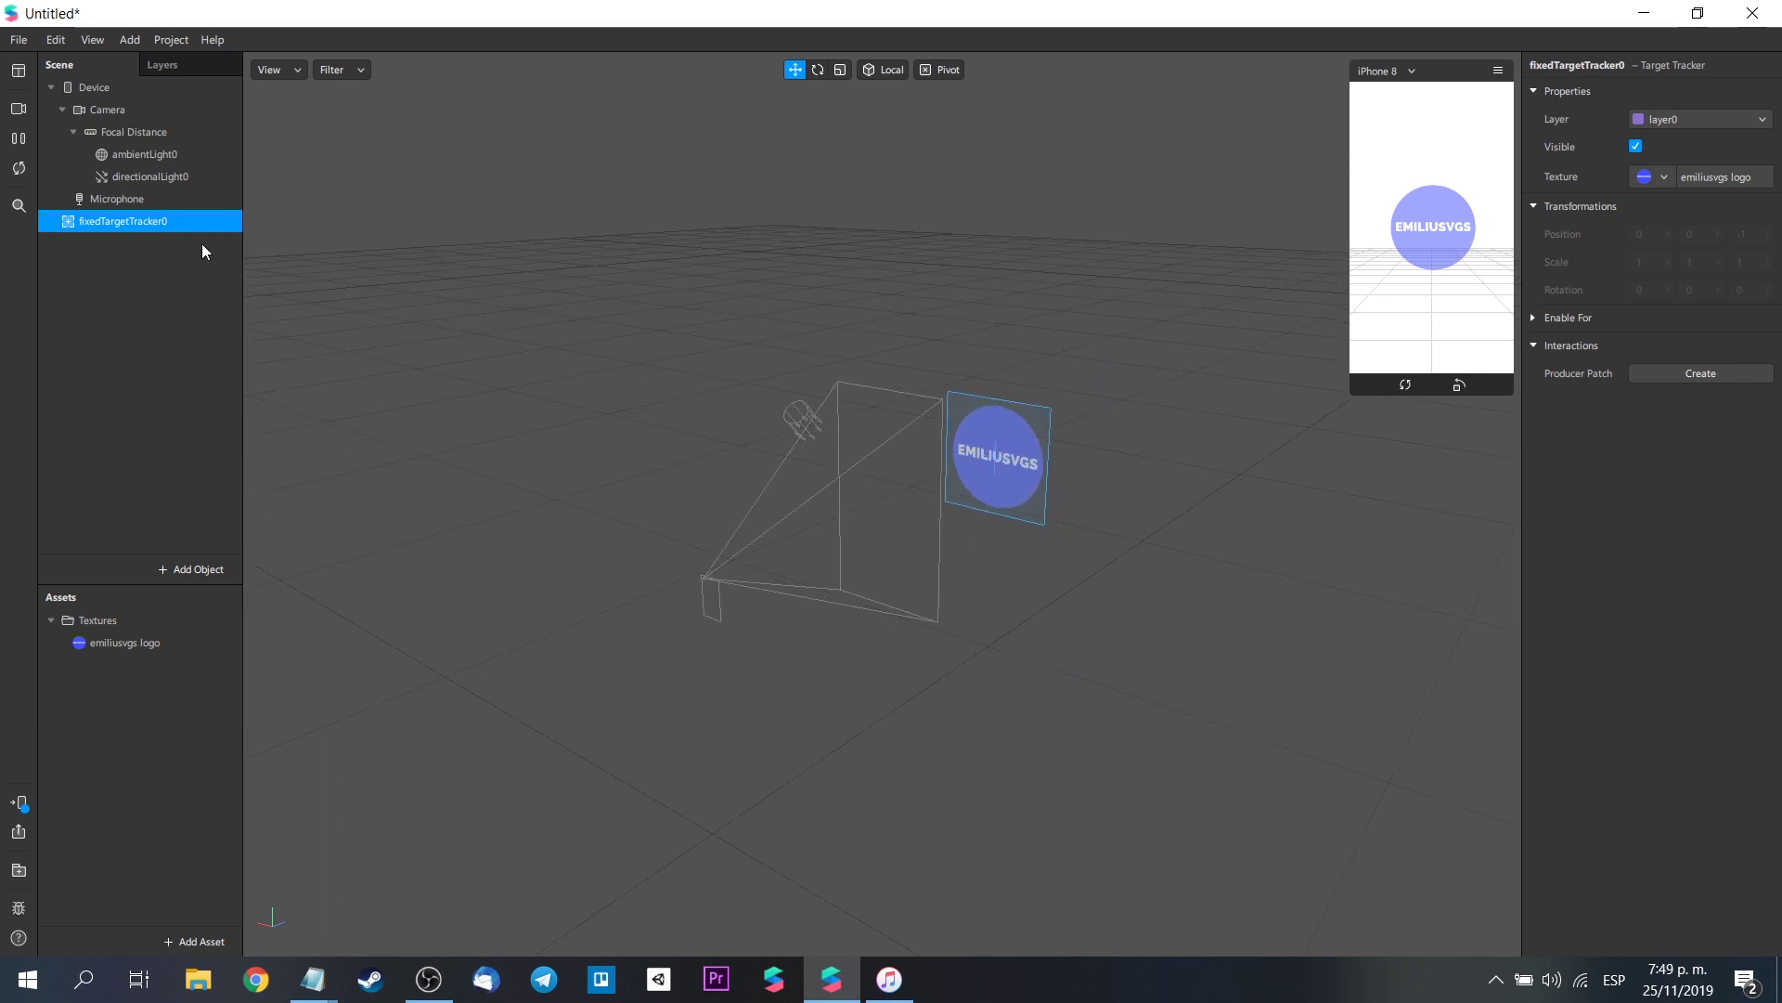
- Search the Spark Library for EMILIUSVGS and import the Emiliusvgs 3D object into the assets
click(18, 870)
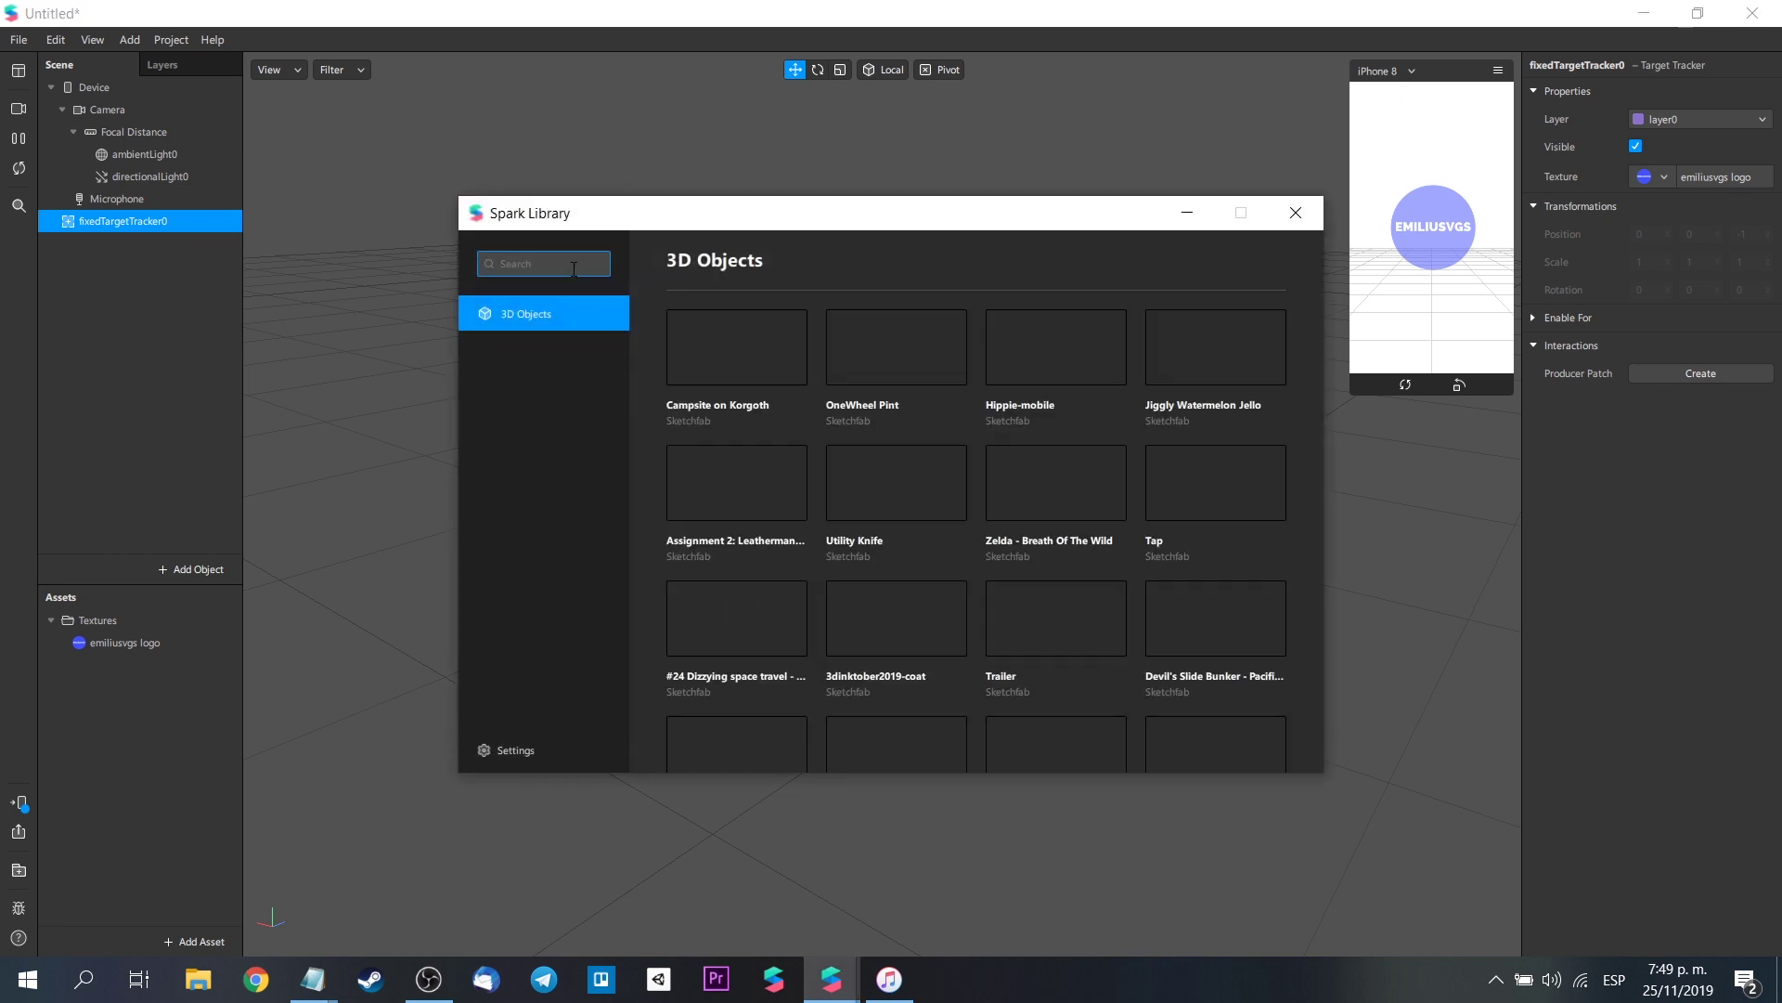
text(EMILIUS)
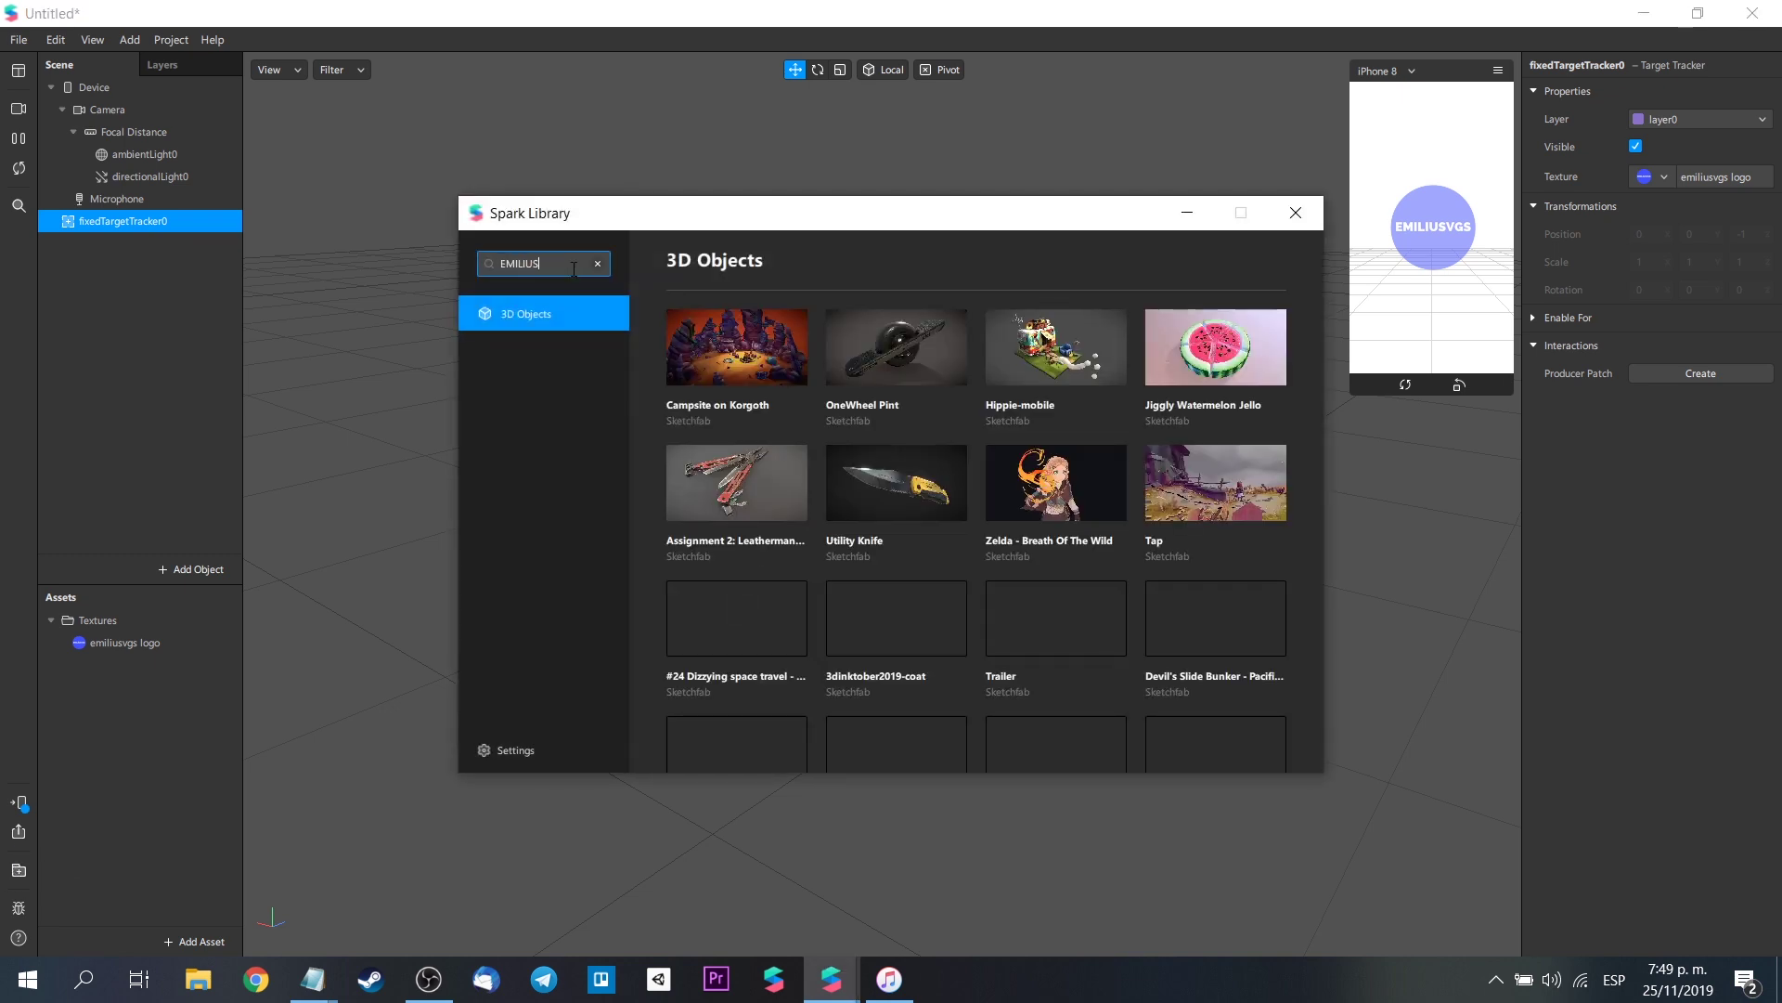
text(VGS)
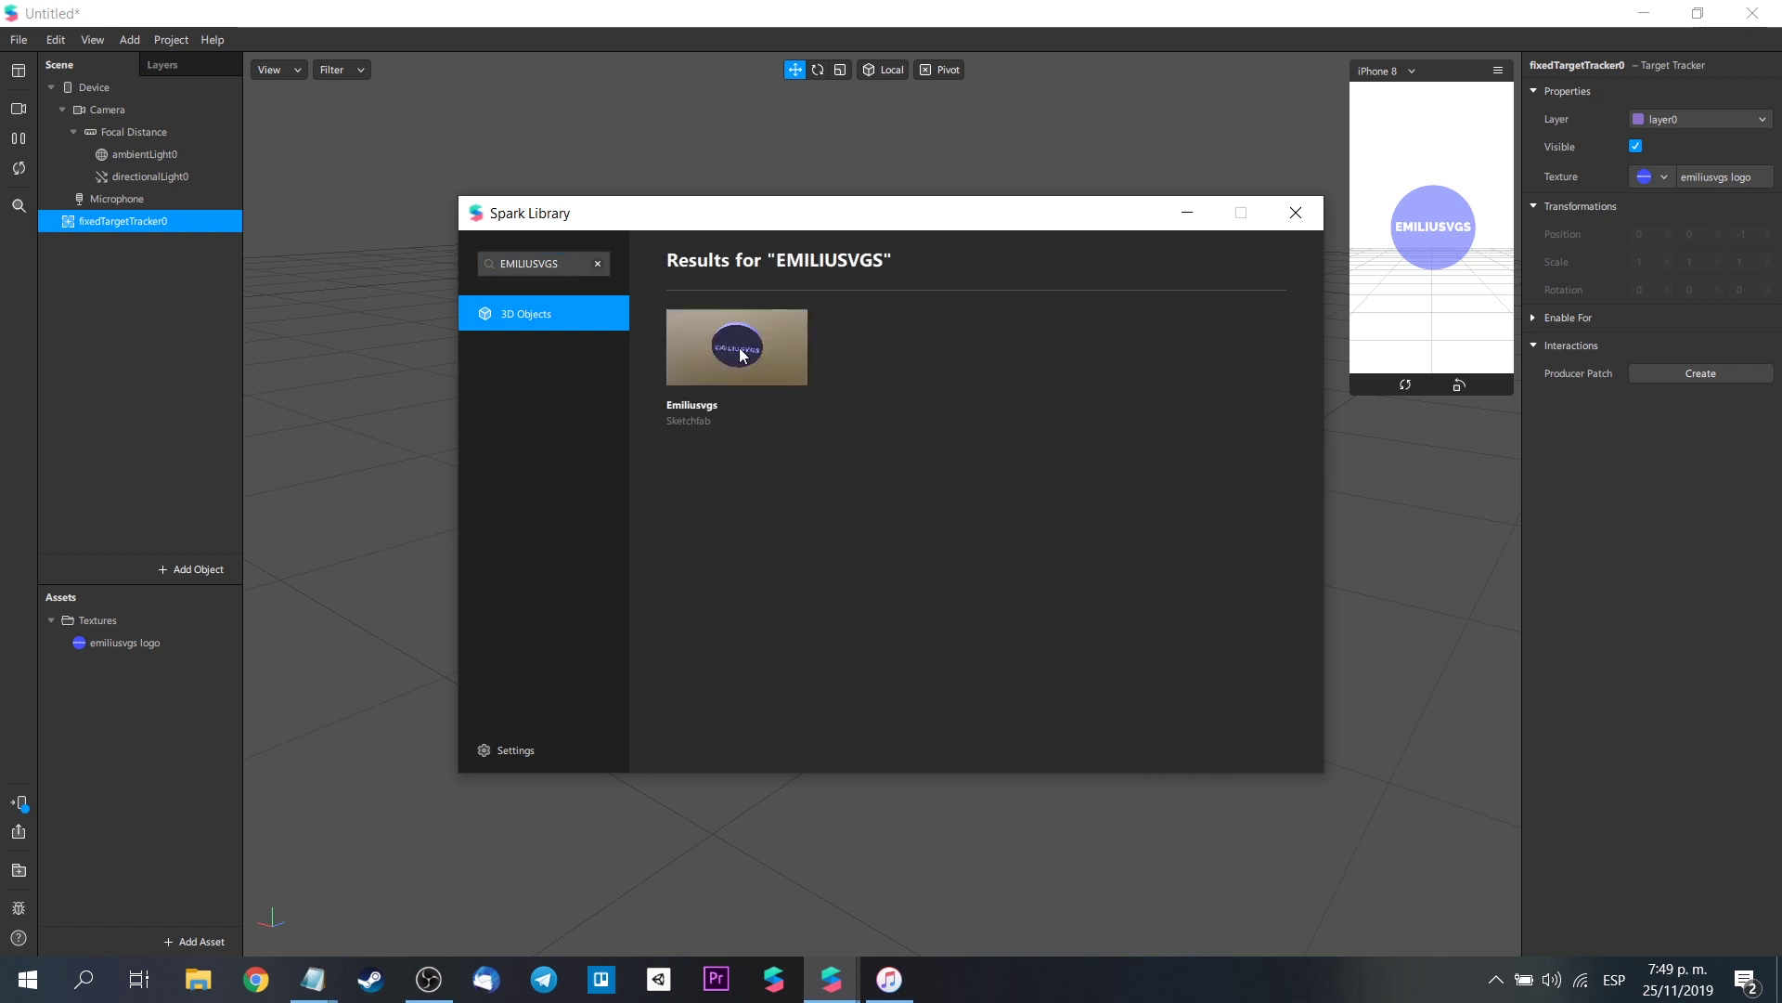
click(741, 355)
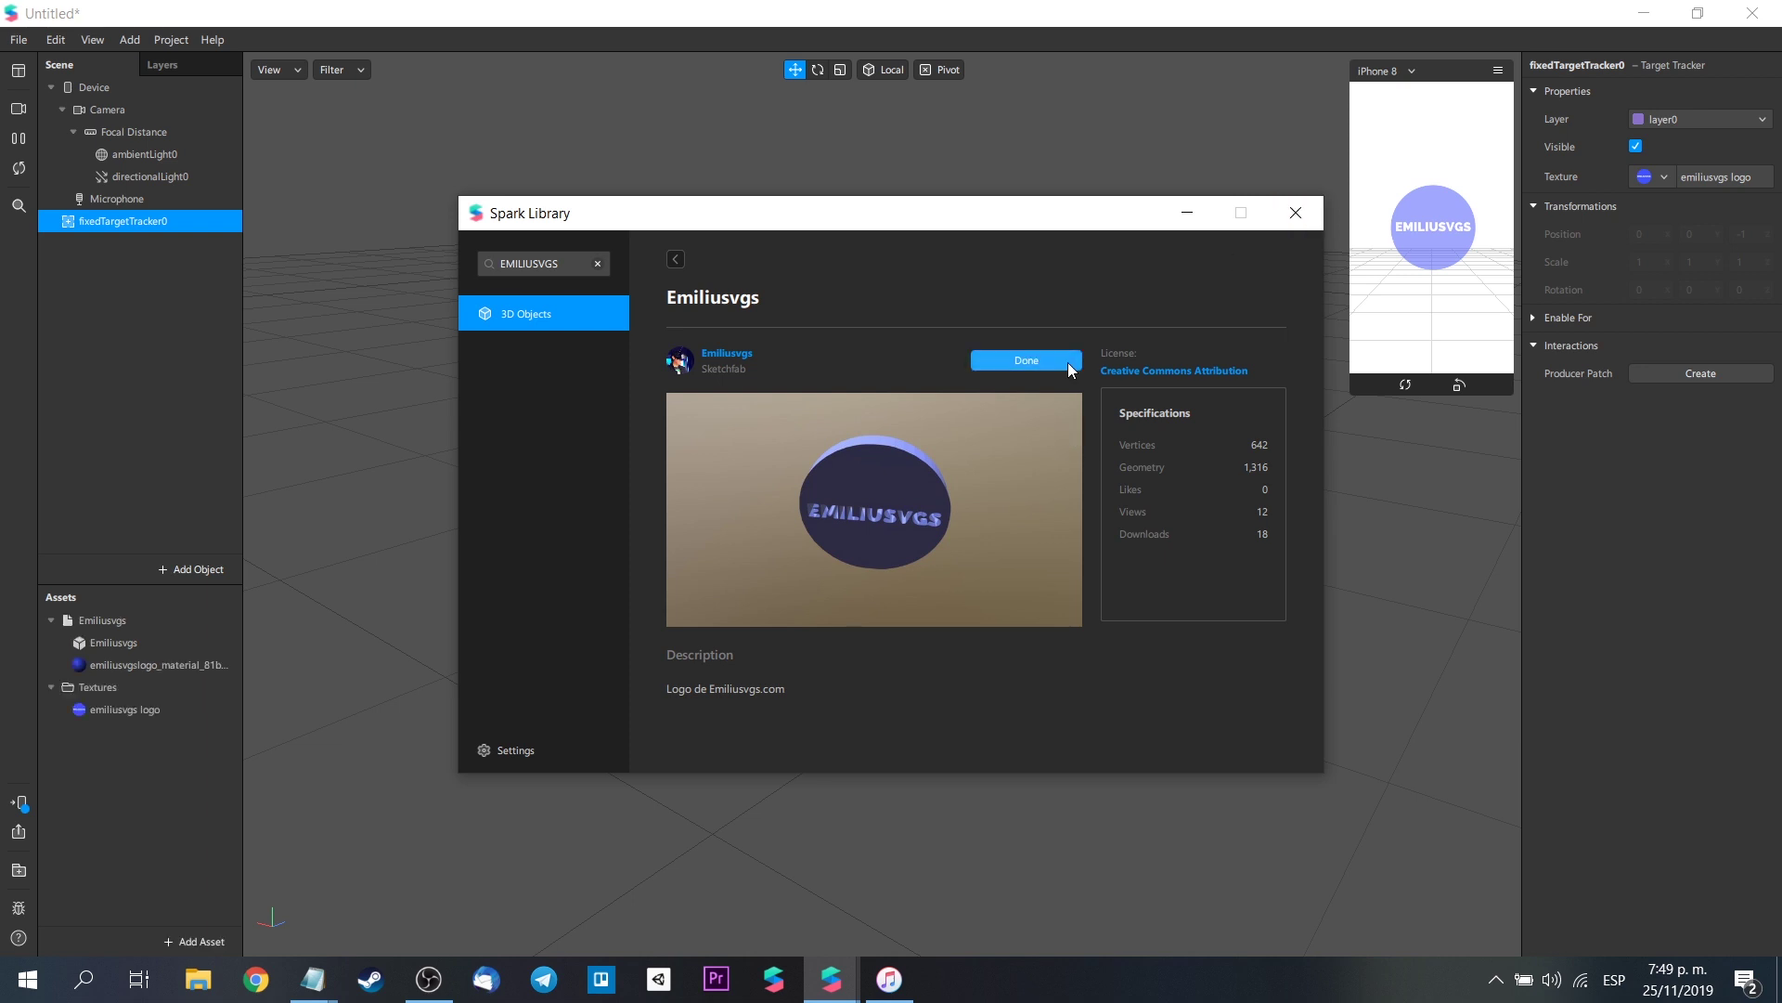
click(1296, 212)
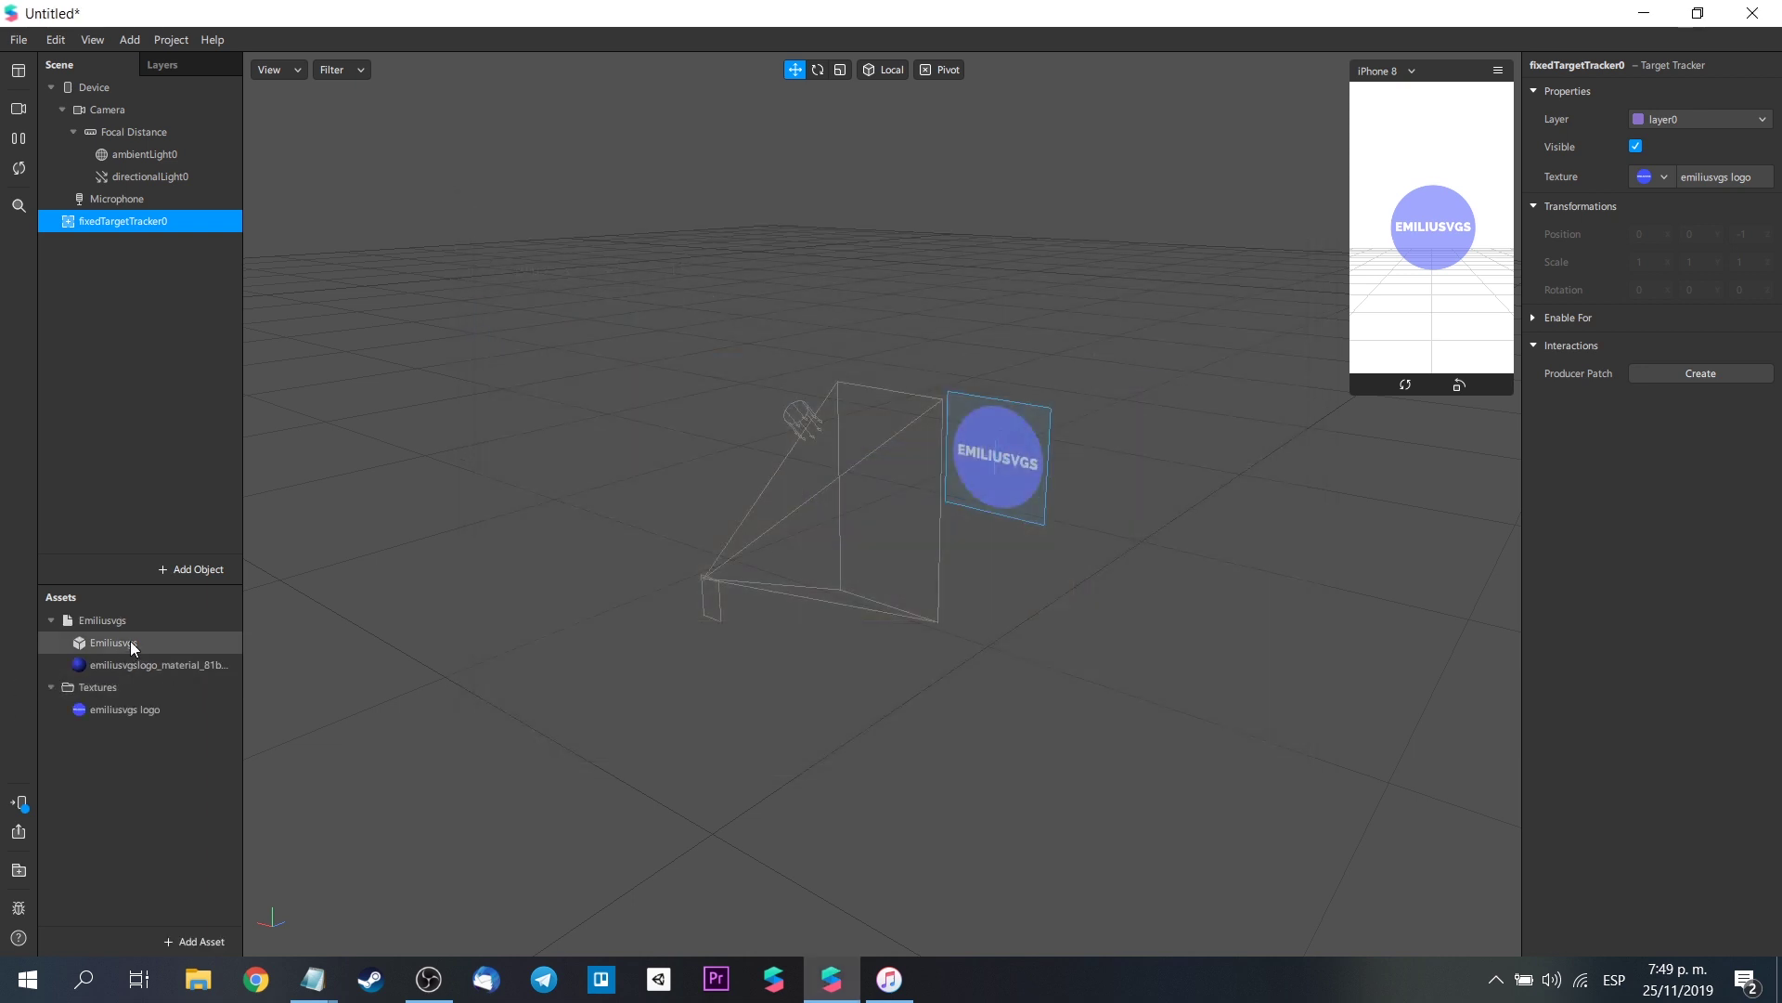
- Add a null object under fixedTargetTracker0 and place the imported Emiliusvgs 3D object inside it
right_click(186, 229)
mouse_move(256, 246)
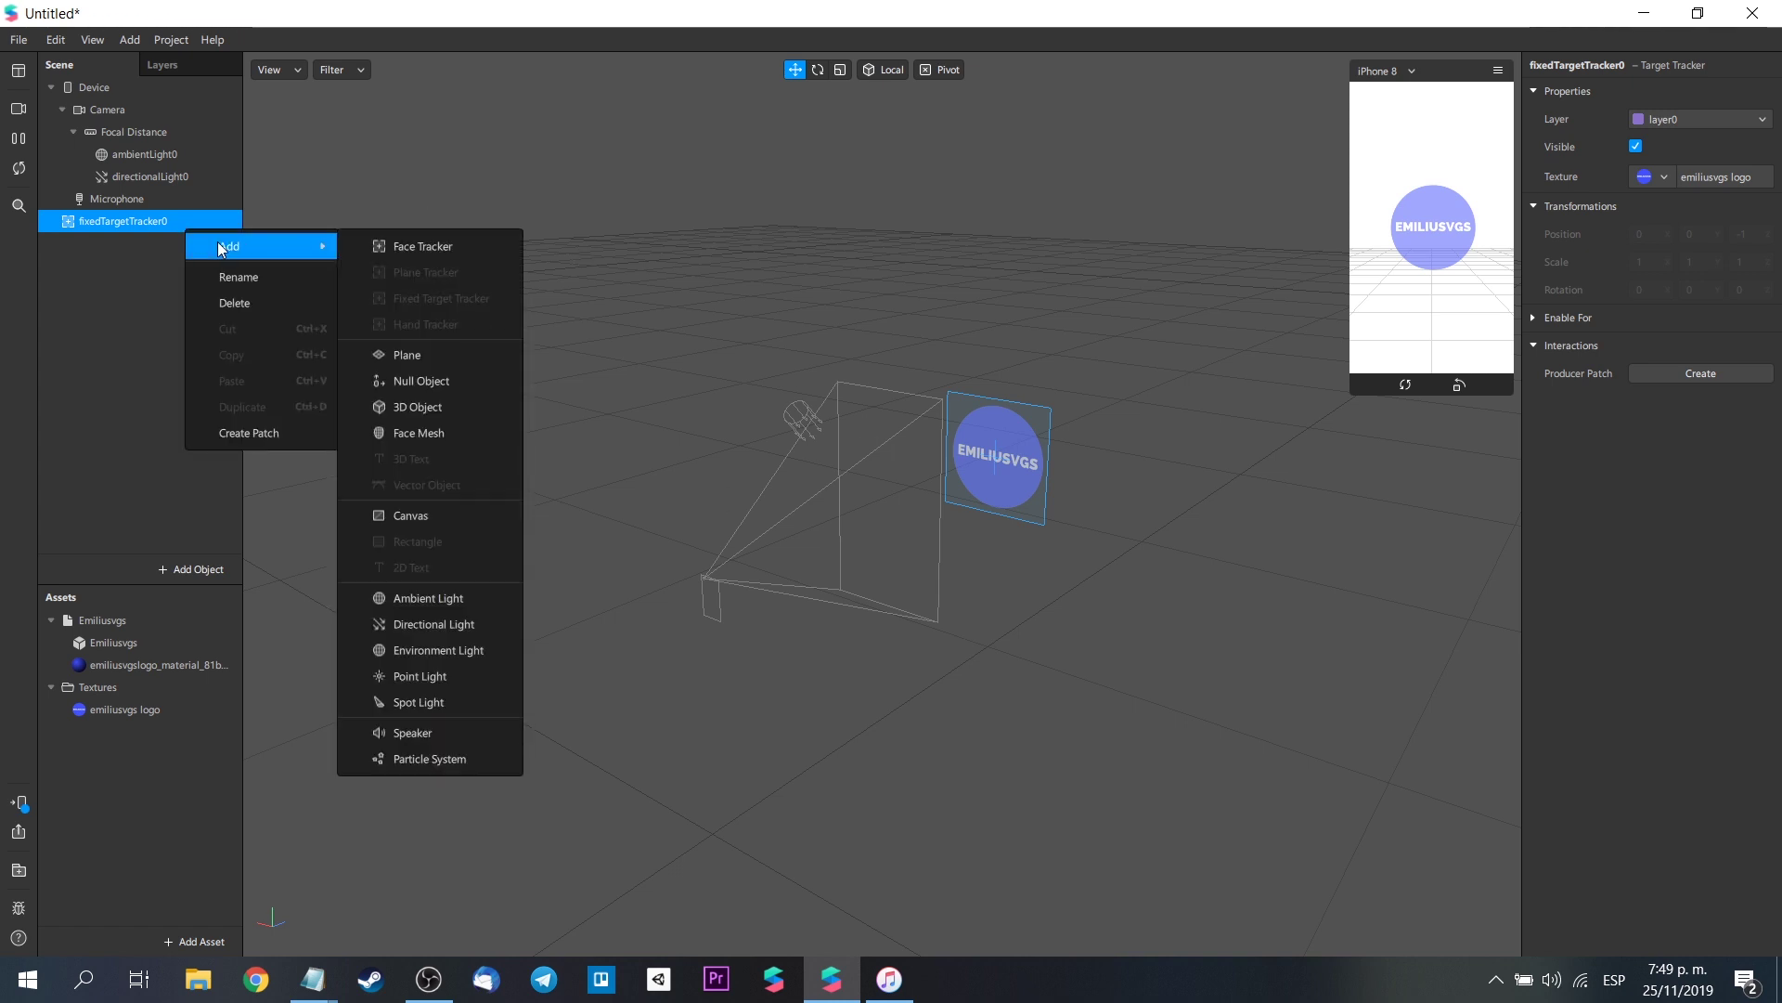
click(444, 386)
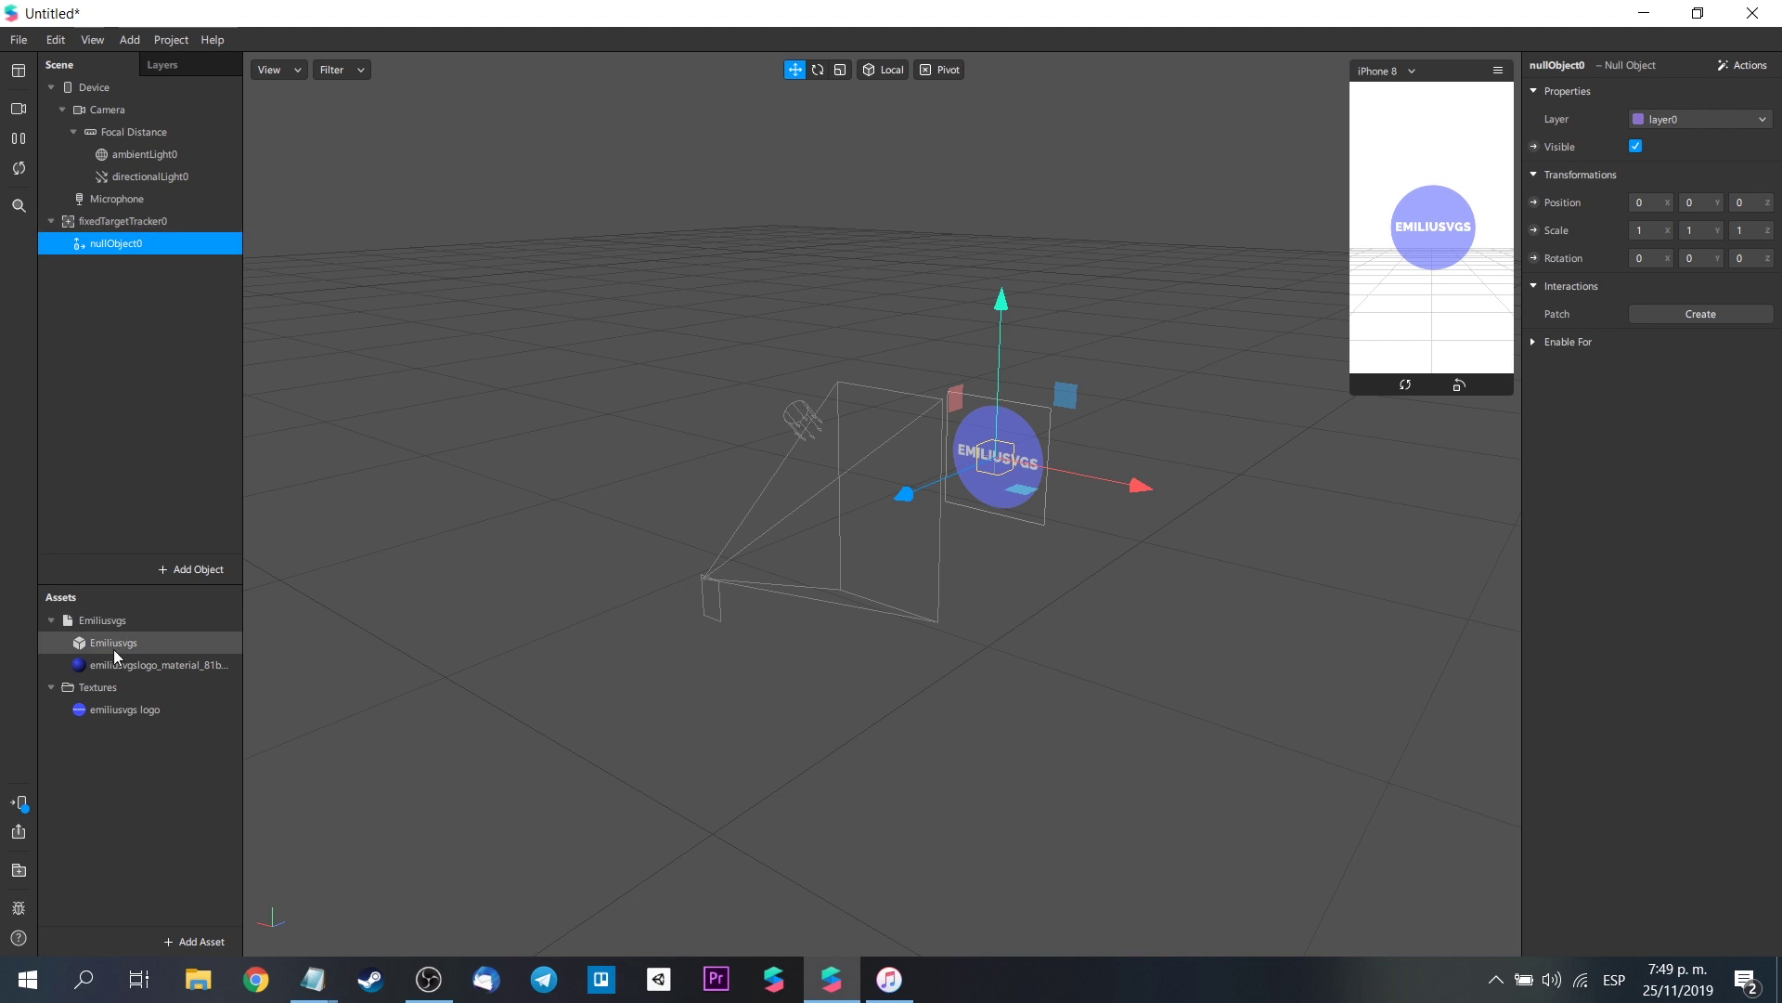
drag(118, 622, 135, 444)
drag(136, 258, 136, 239)
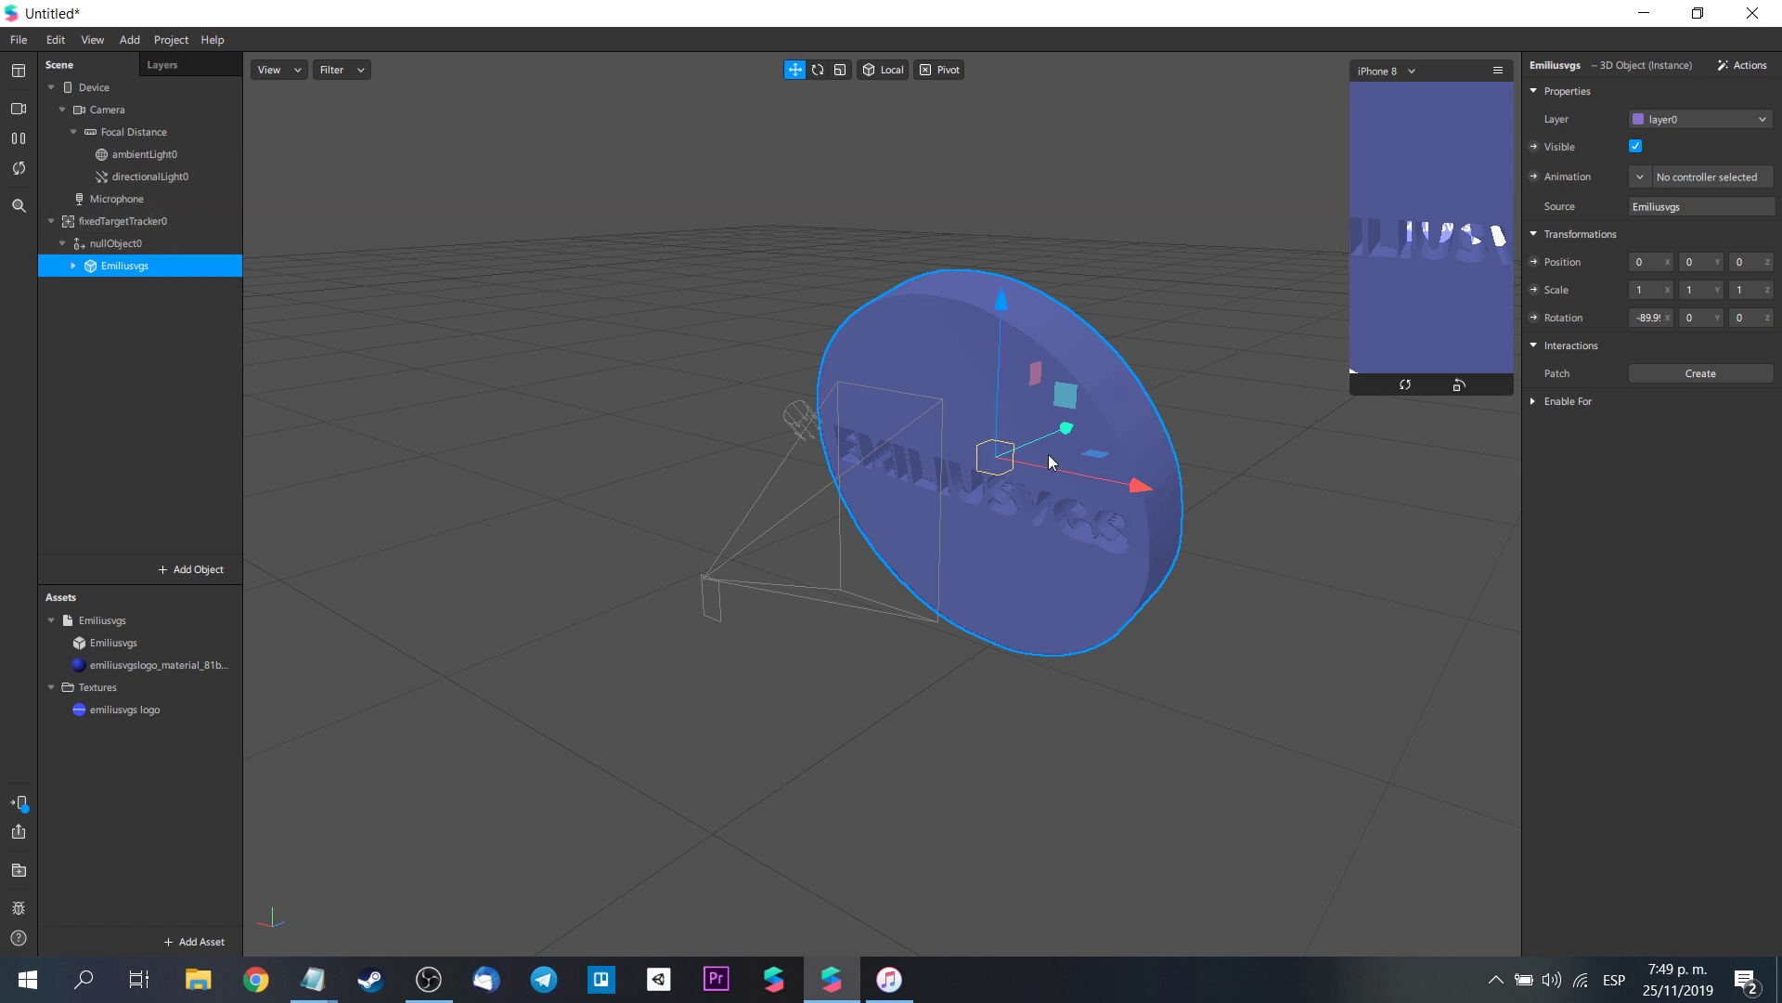
- Rotate the Emiliusvgs model, scale it to about 0.27 and reposition it so that it covers the target image
click(821, 70)
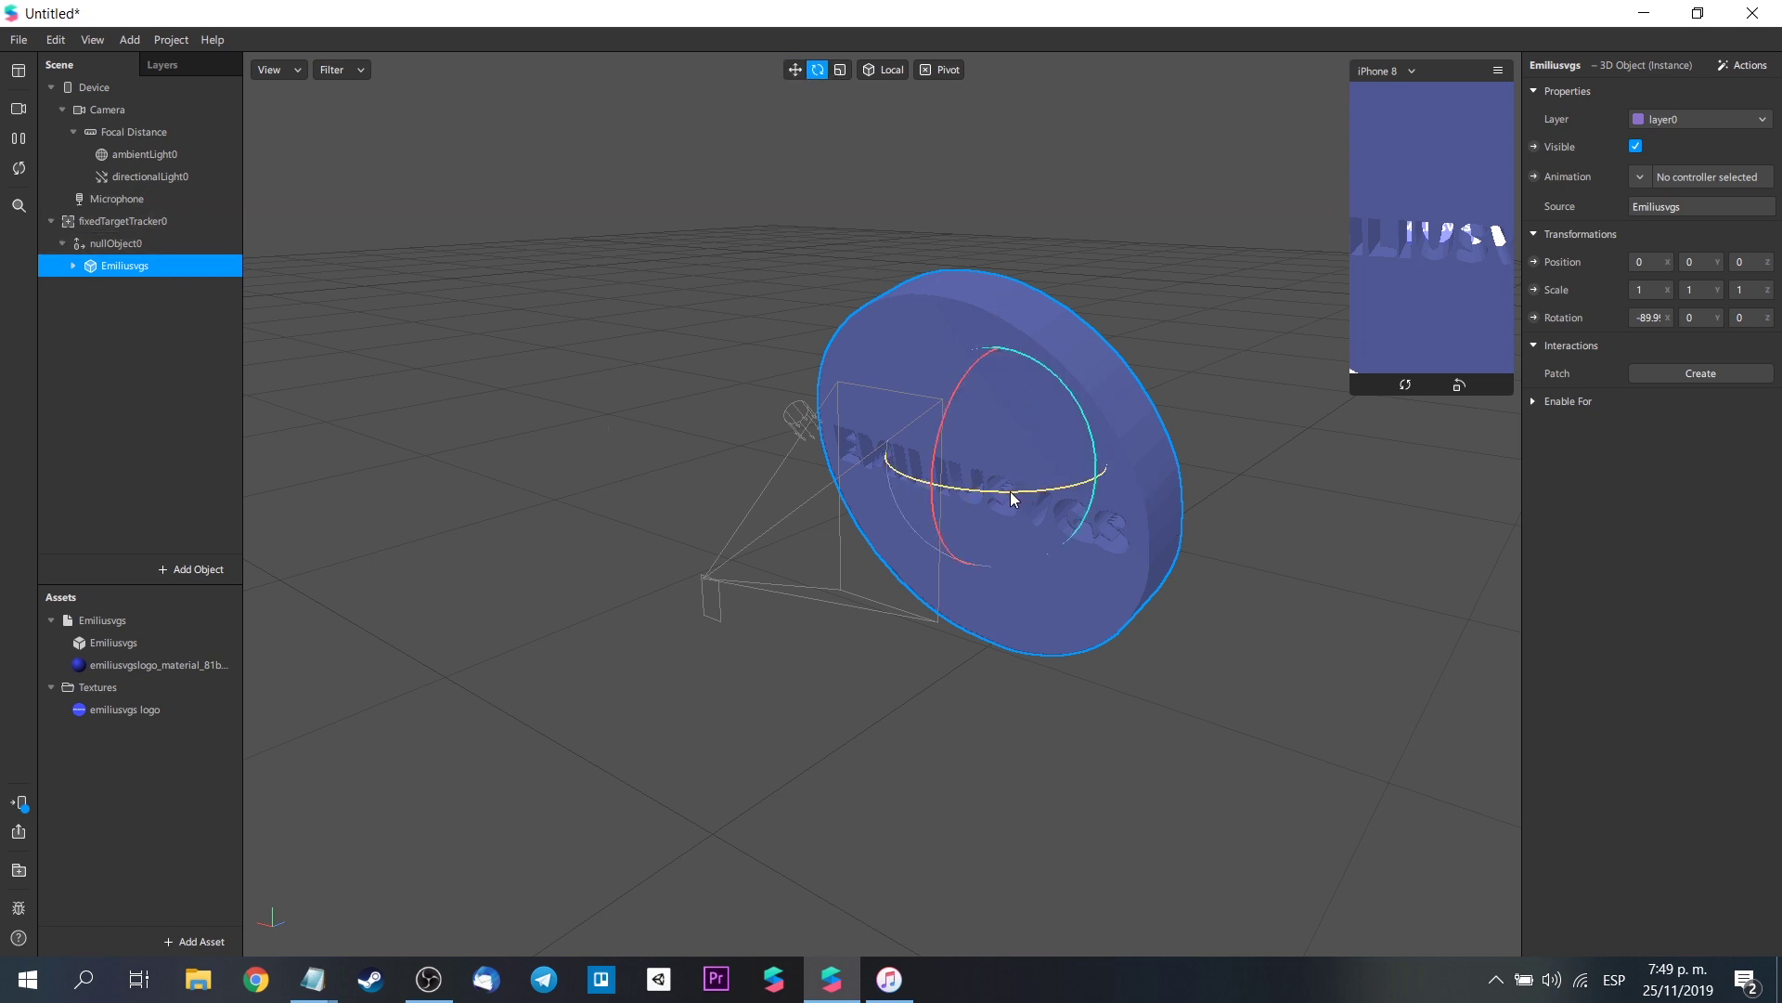
drag(1012, 498, 1025, 495)
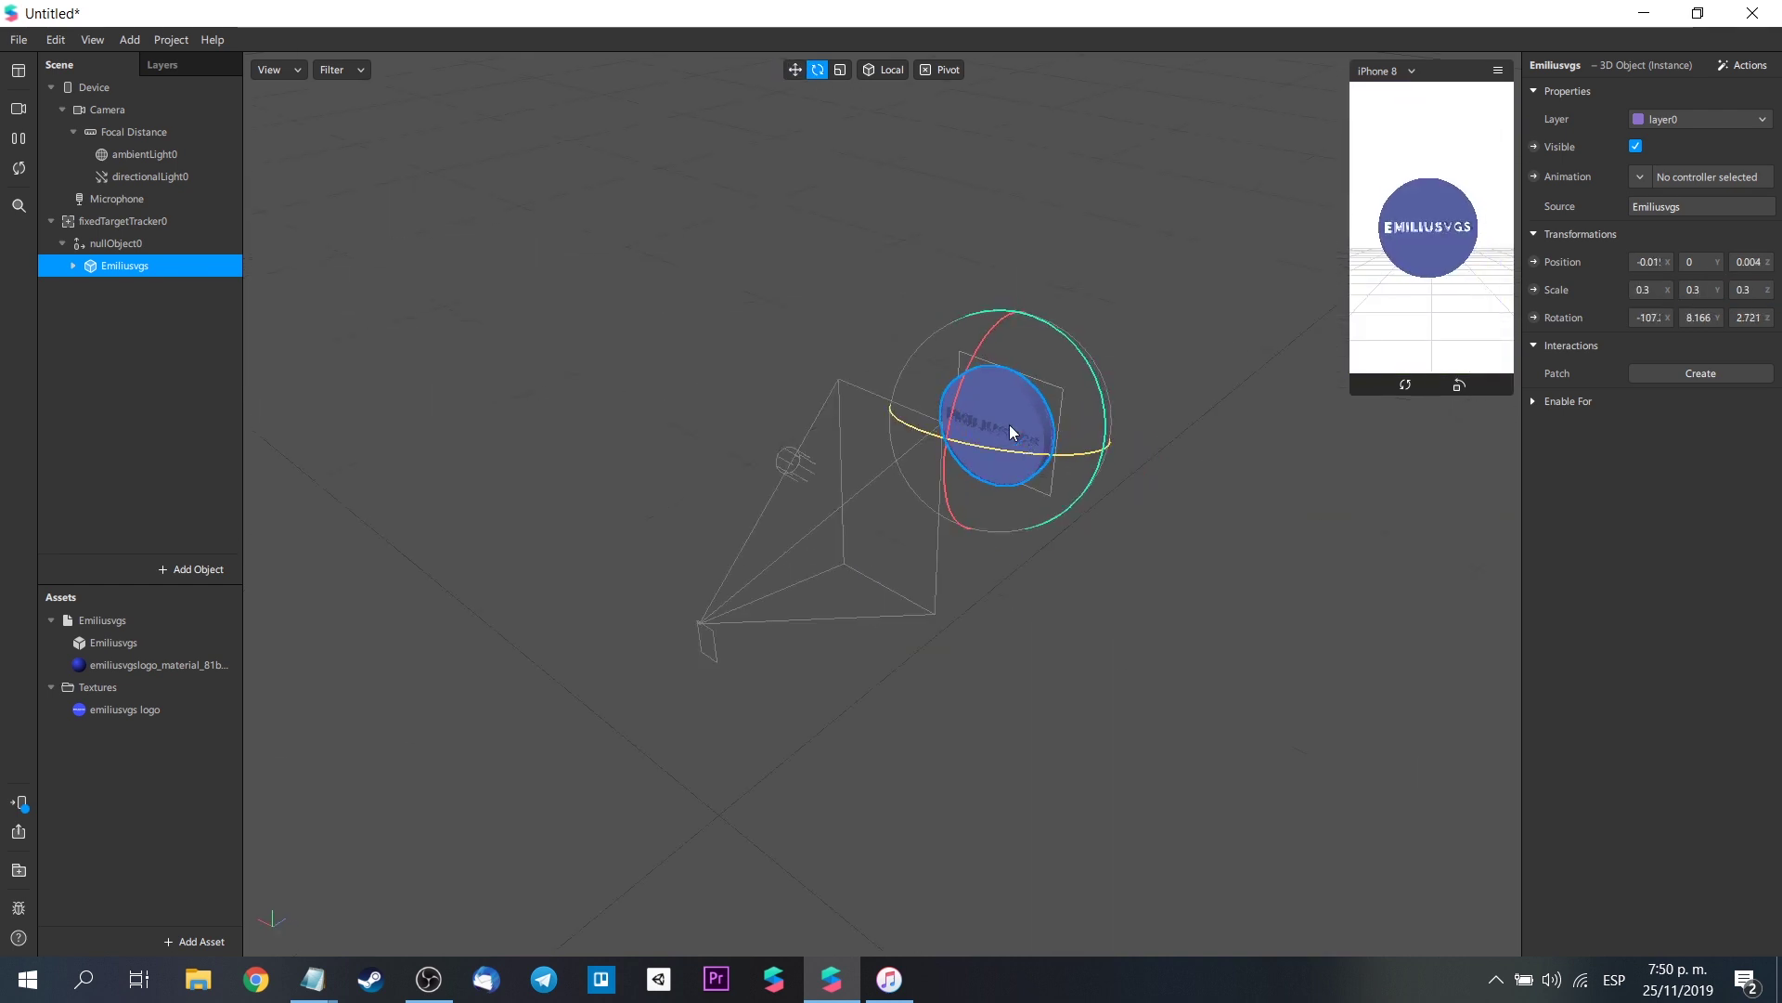
key(w)
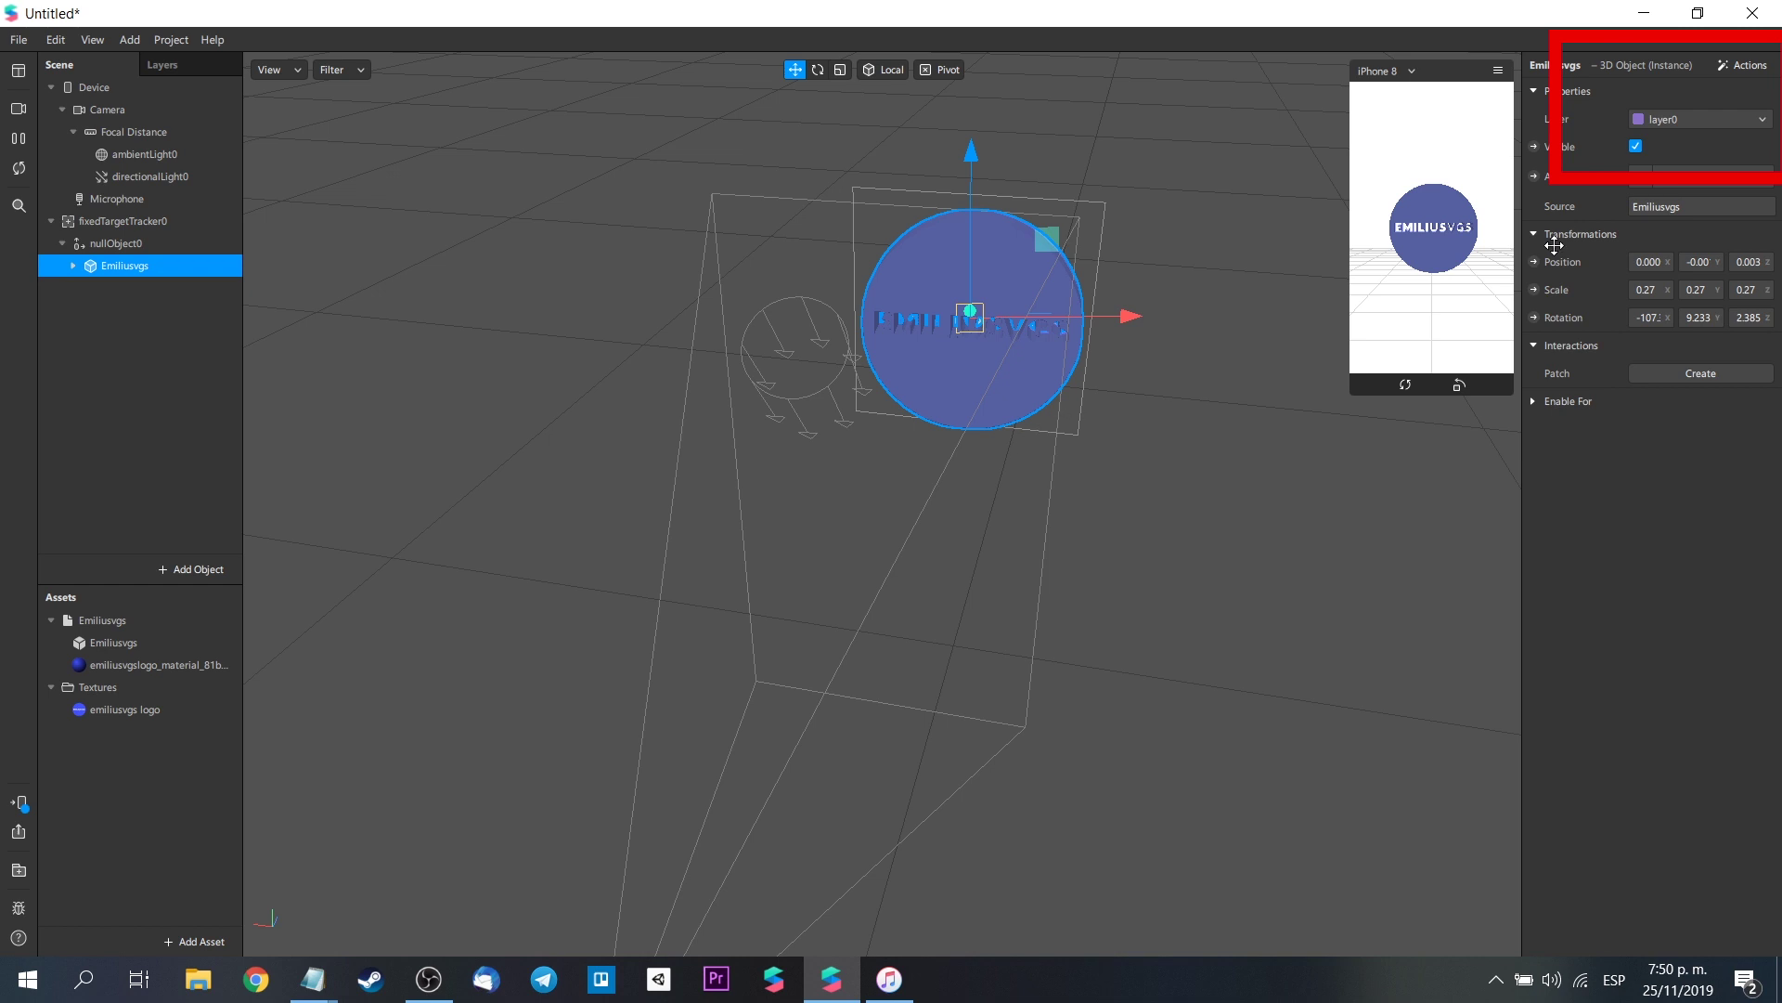
- Apply the Pulse animation action to the Emiliusvgs object
click(1743, 67)
mouse_move(1731, 89)
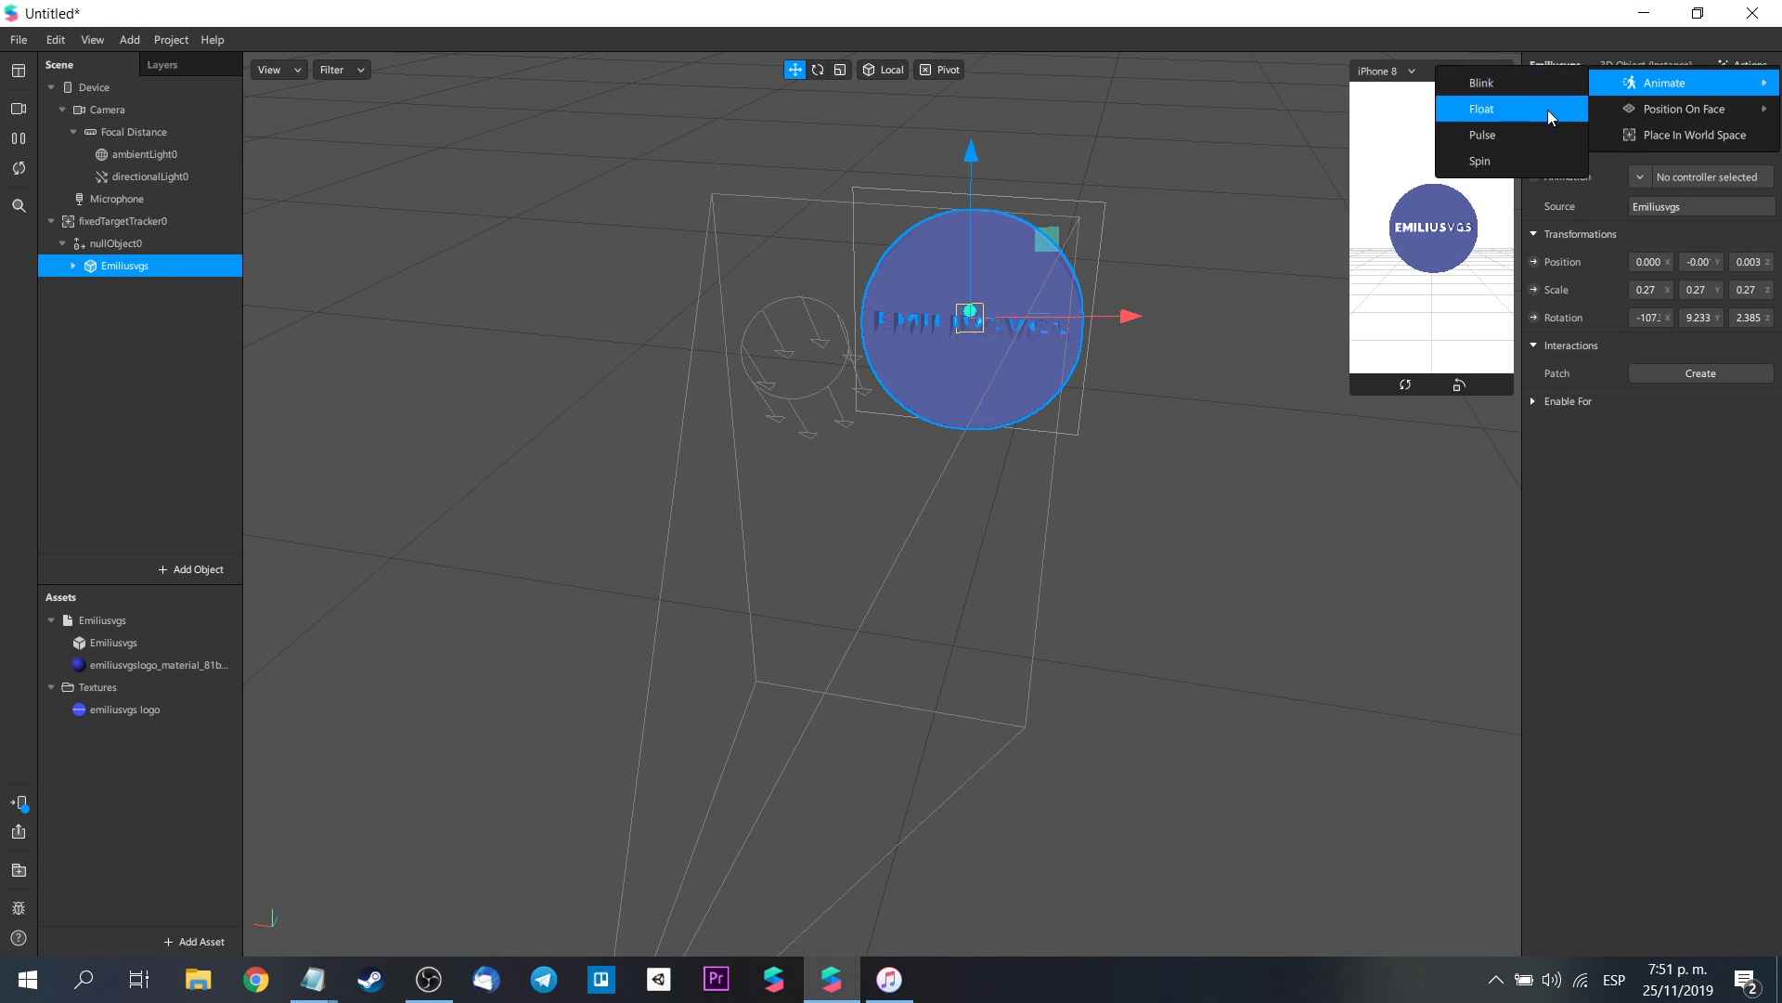
mouse_move(1656, 109)
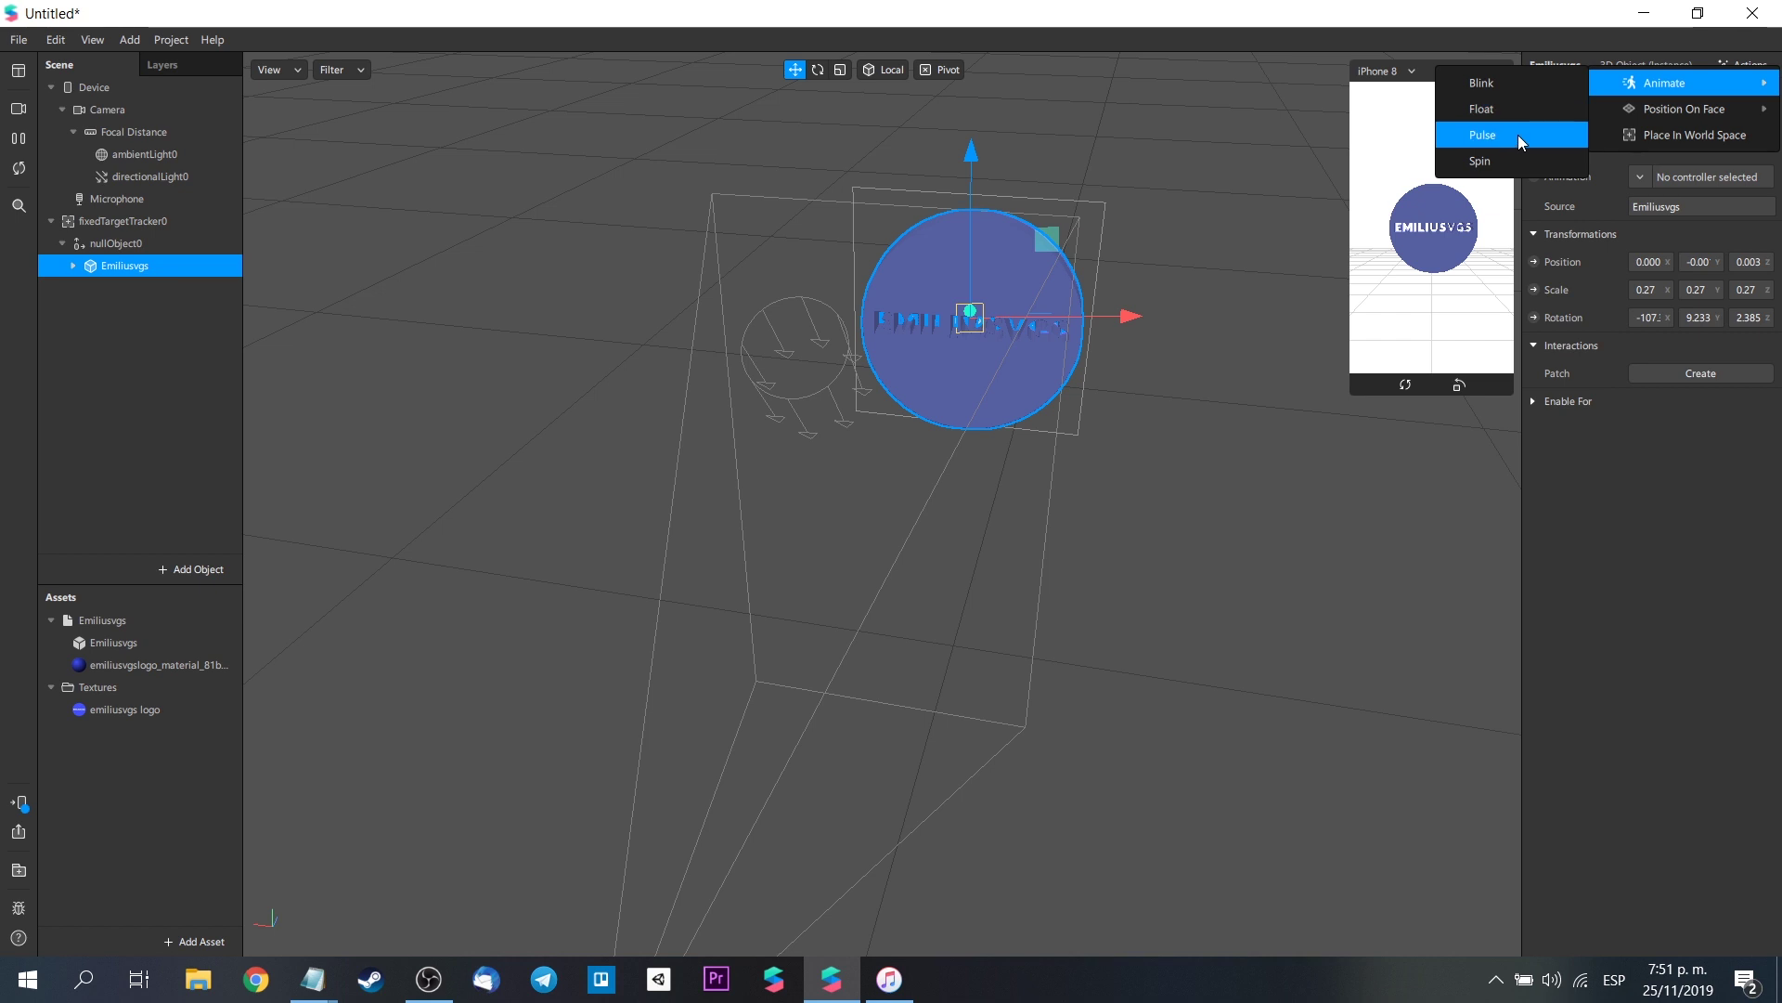
click(1518, 133)
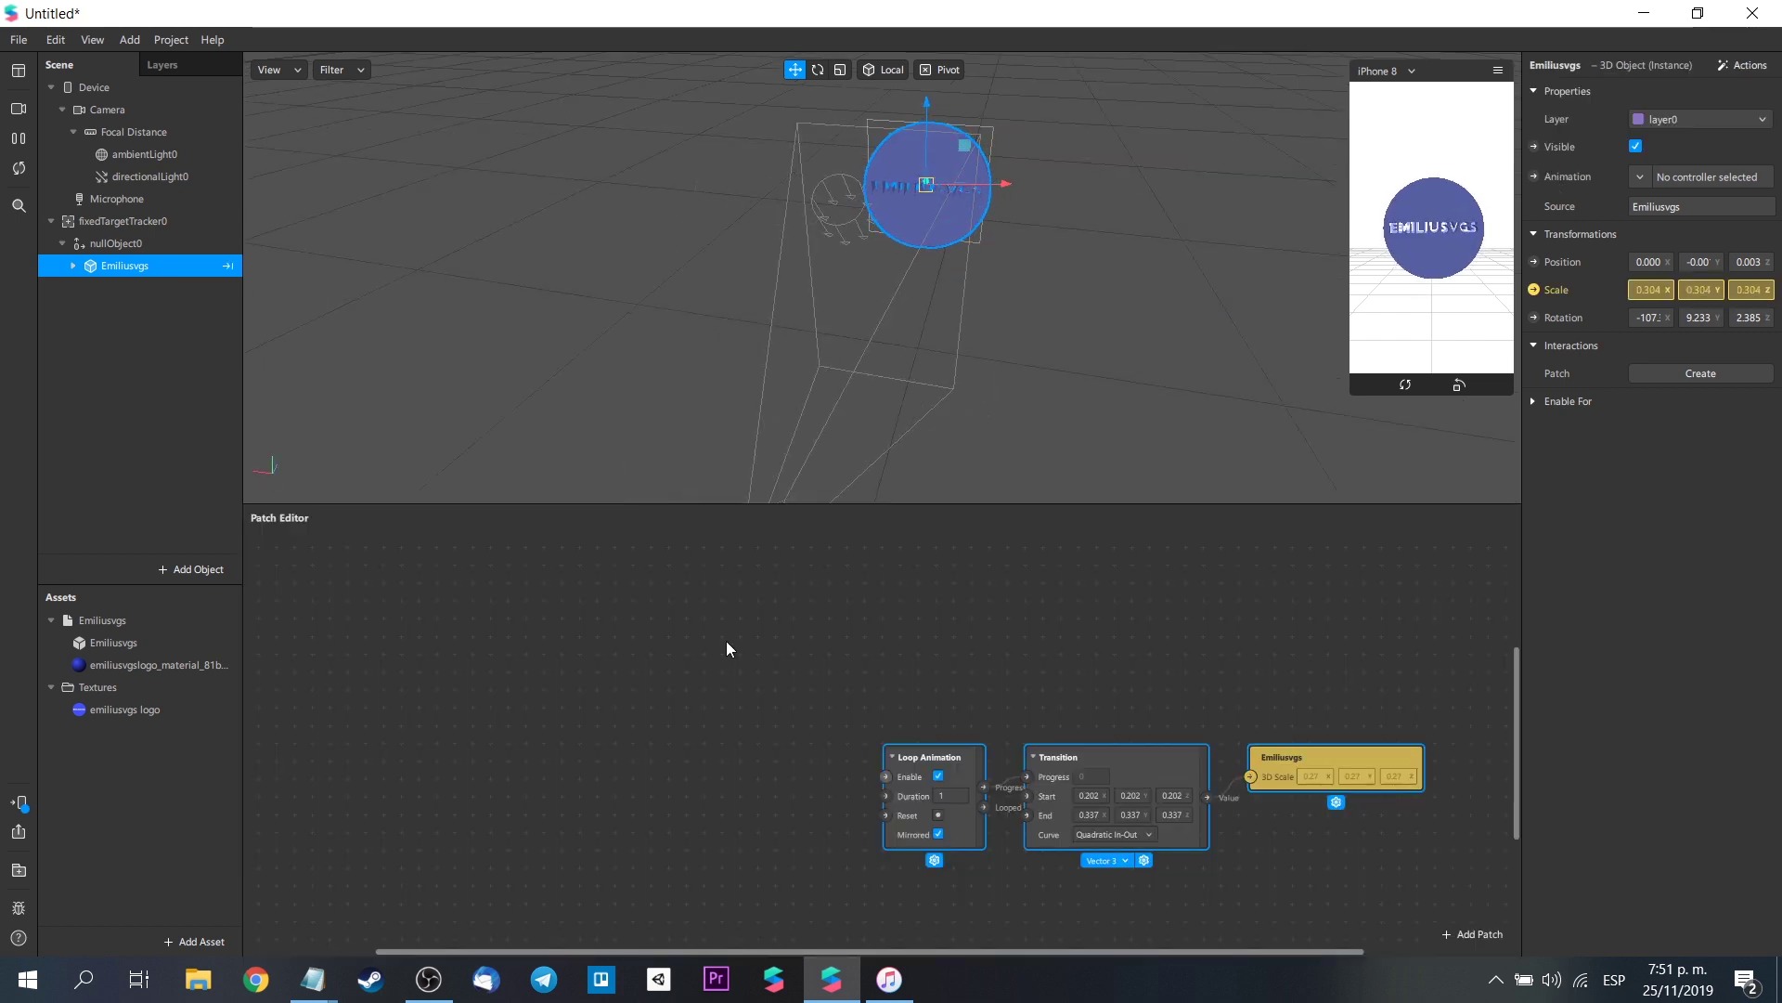
- Move the animation patches together toward the middle of the Patch Editor and set the Loop Animation duration to 1.5
drag(710, 628, 1351, 874)
drag(1340, 759, 1036, 670)
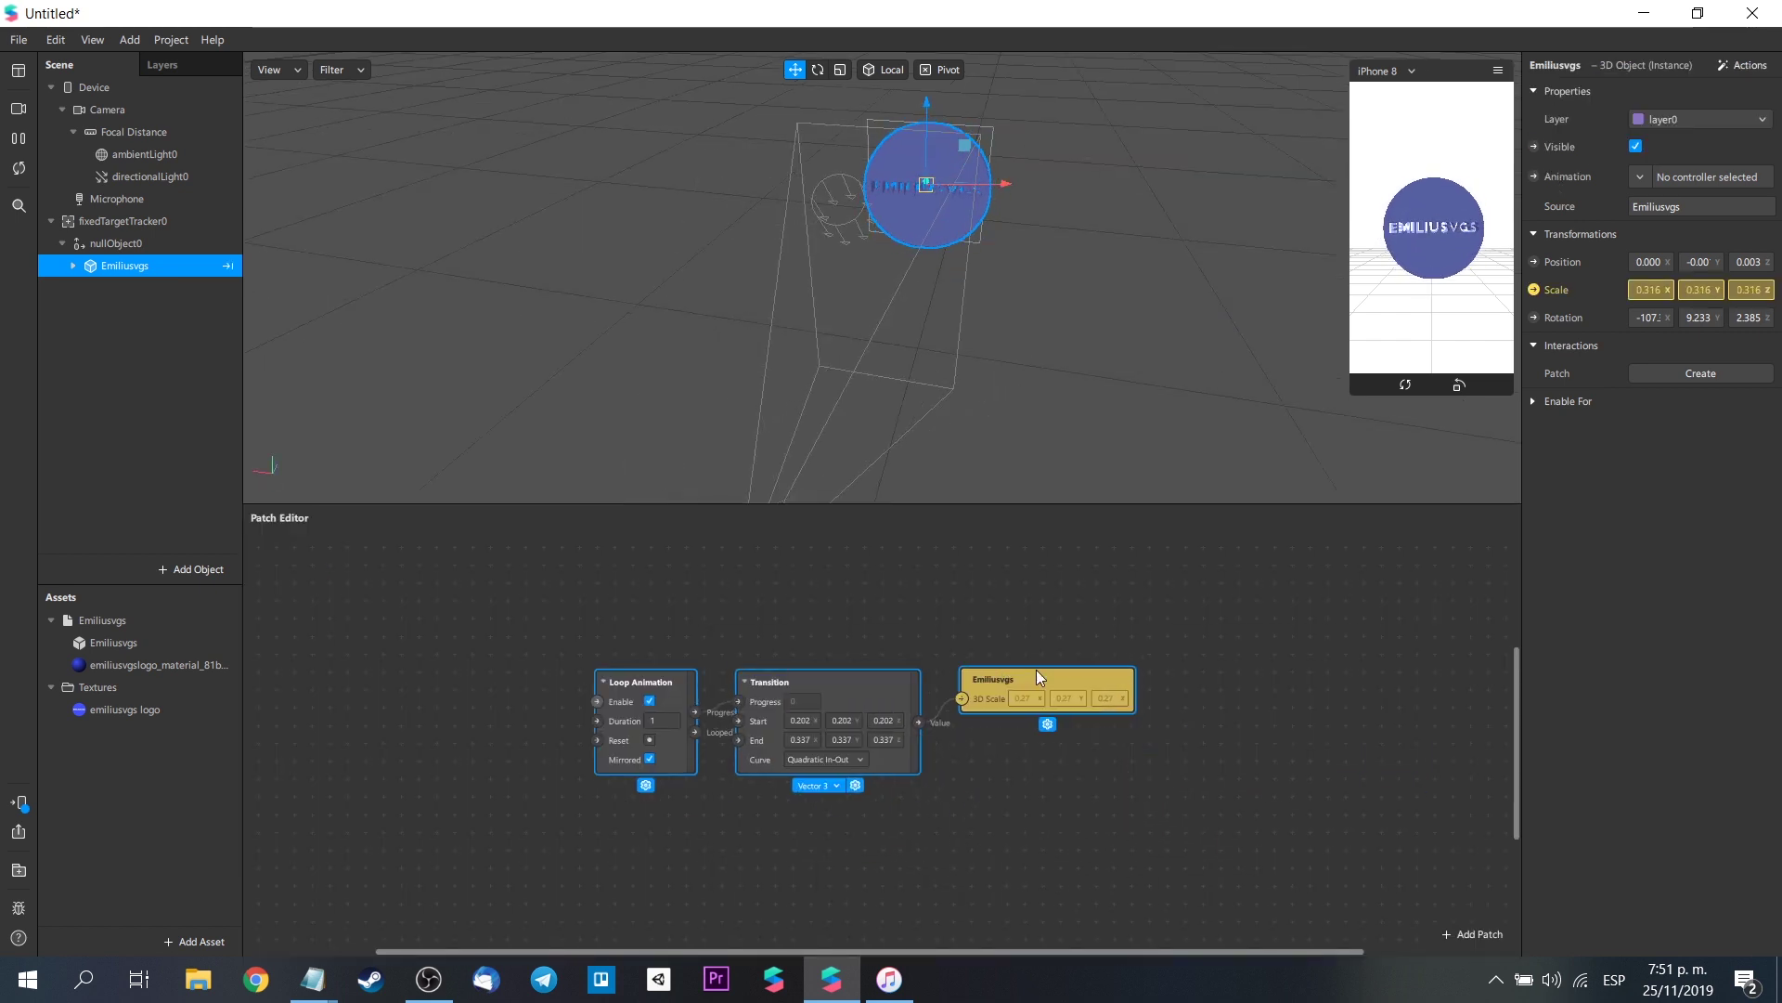
click(1226, 724)
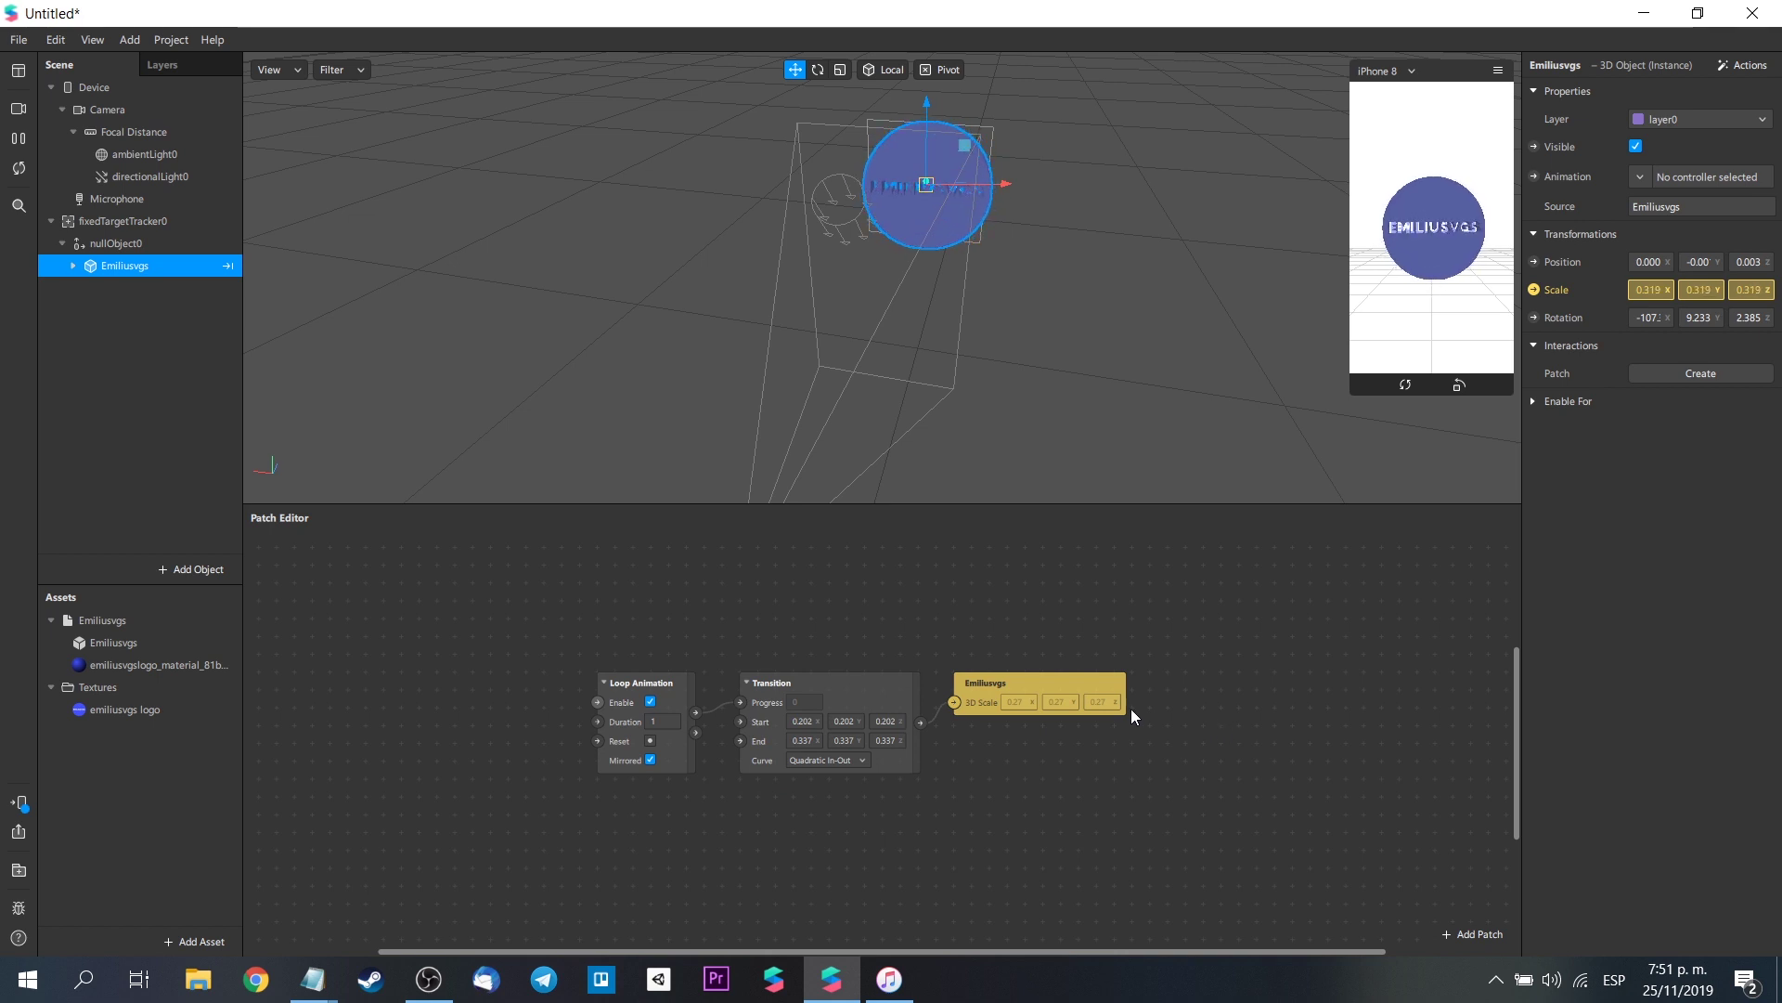
click(647, 722)
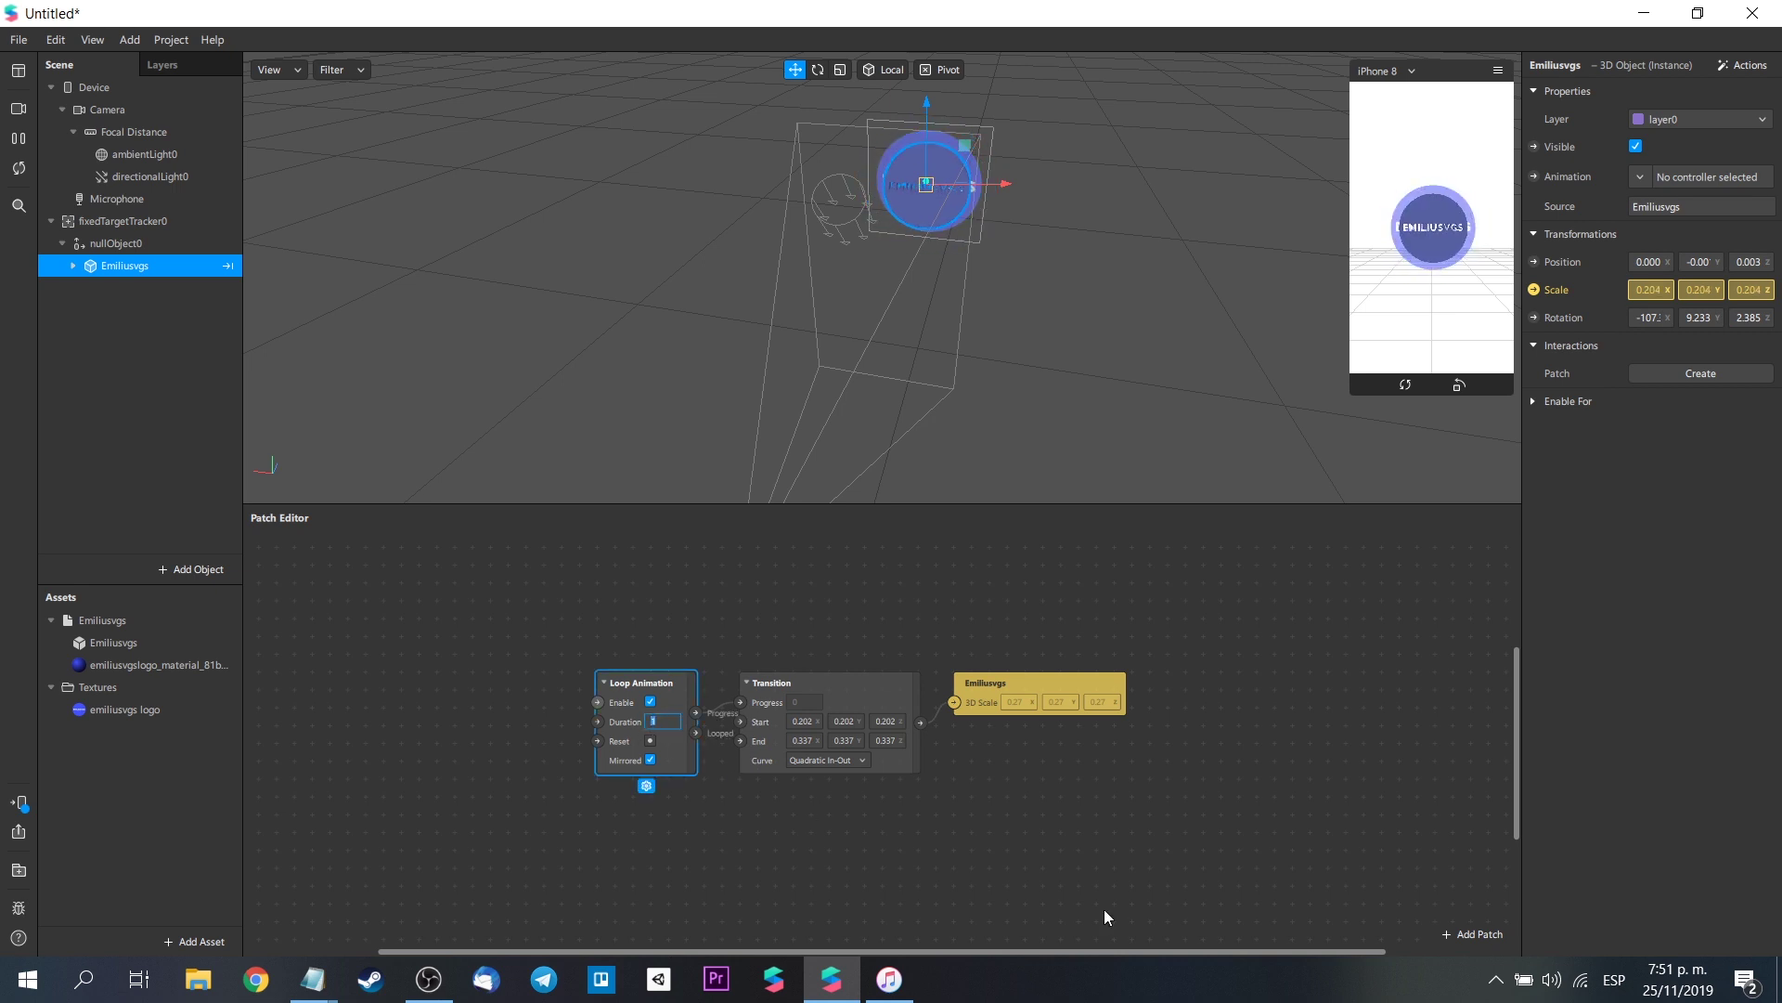
text(.5)
key(Return)
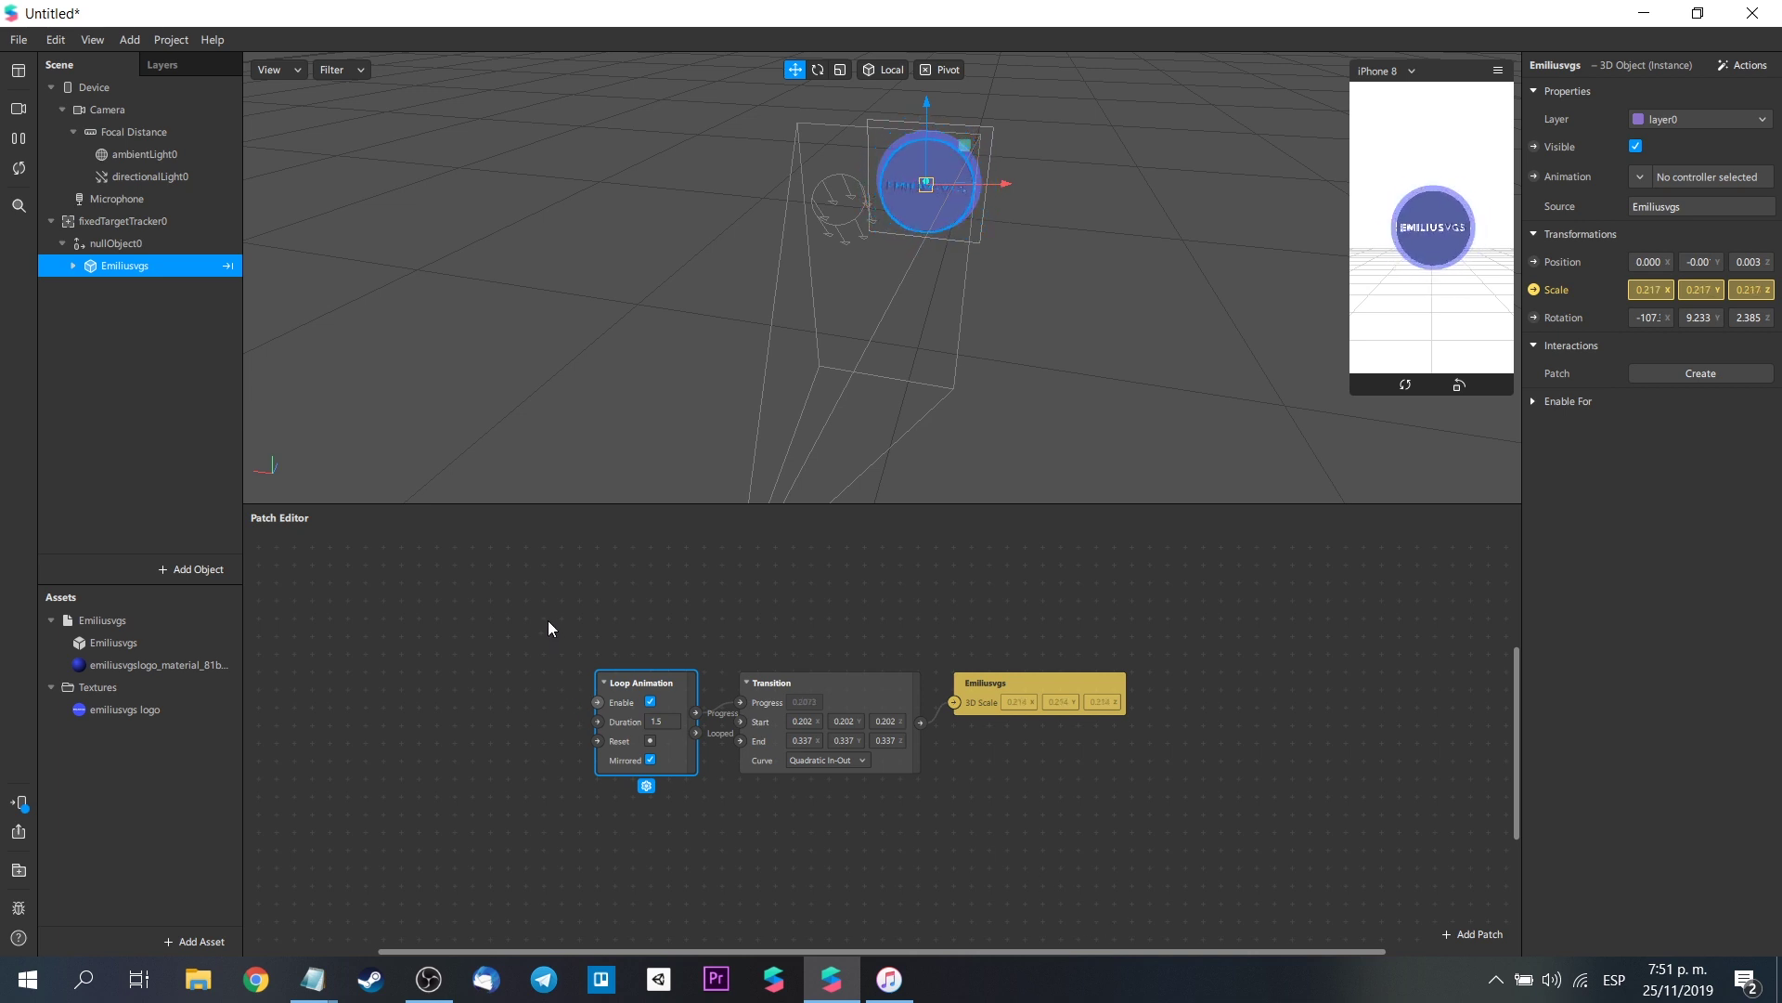
- Add a particle system under nullObject0 and rotate the emitter about its X axis to about 125 degrees
click(162, 243)
right_click(162, 243)
mouse_move(184, 258)
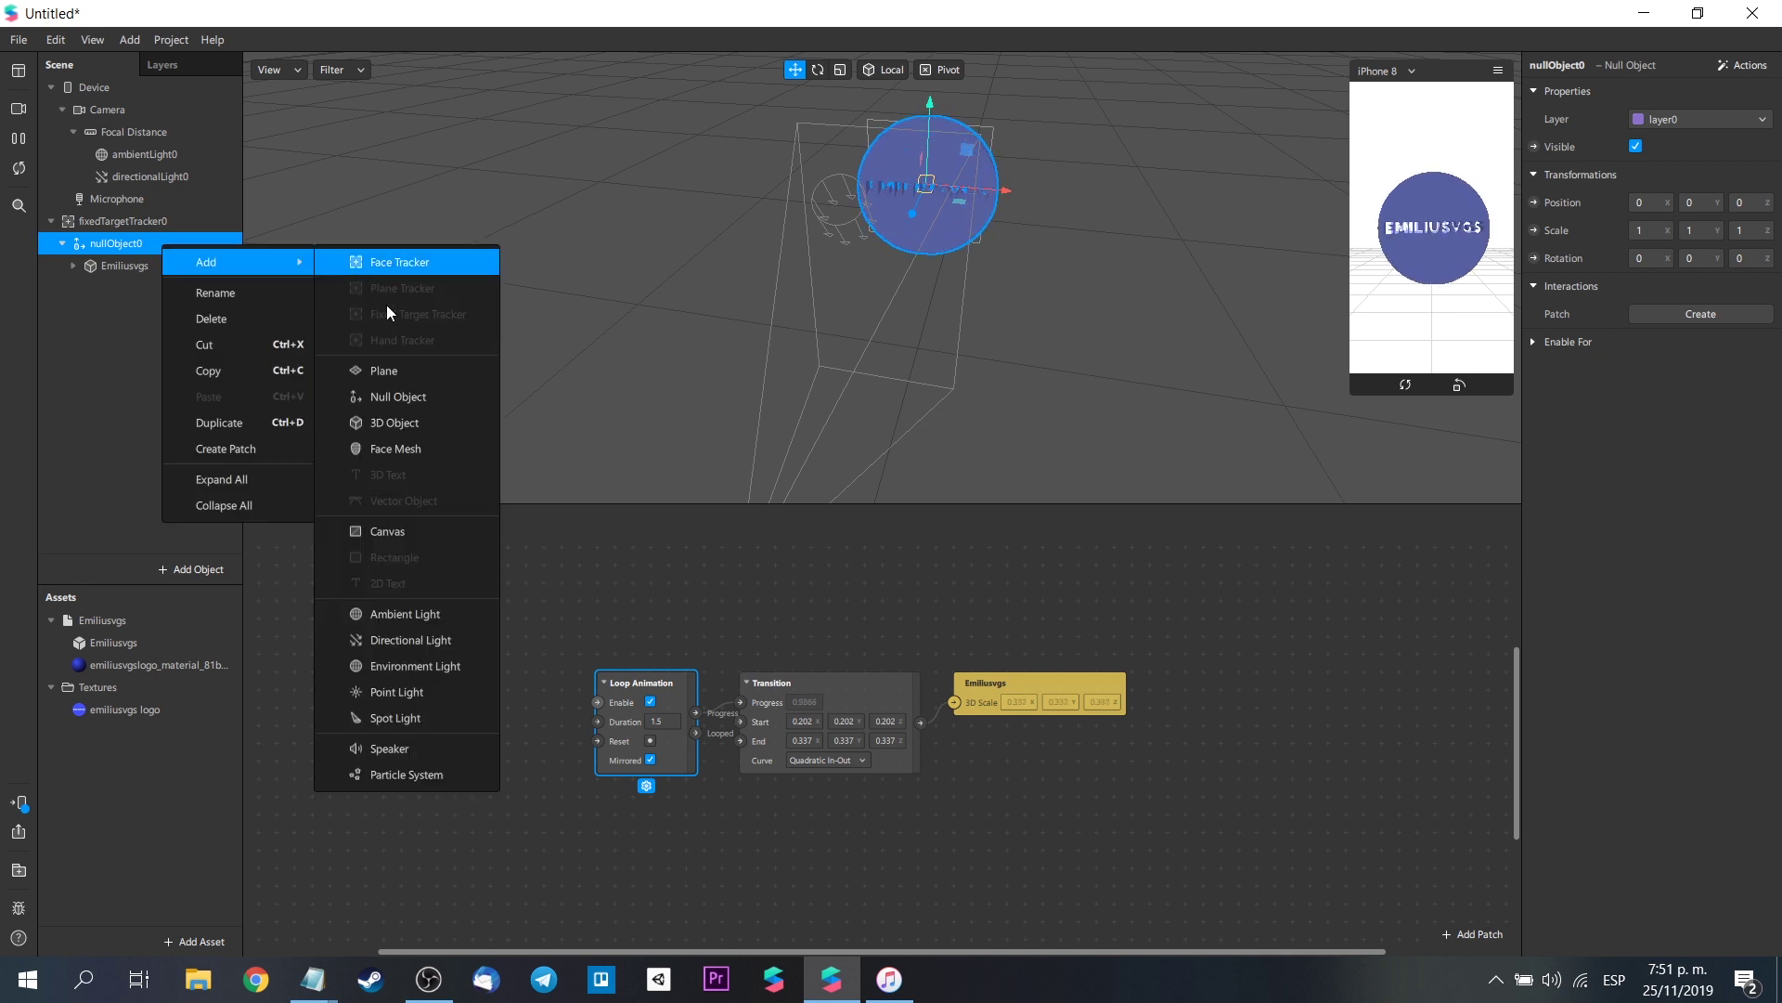
click(404, 769)
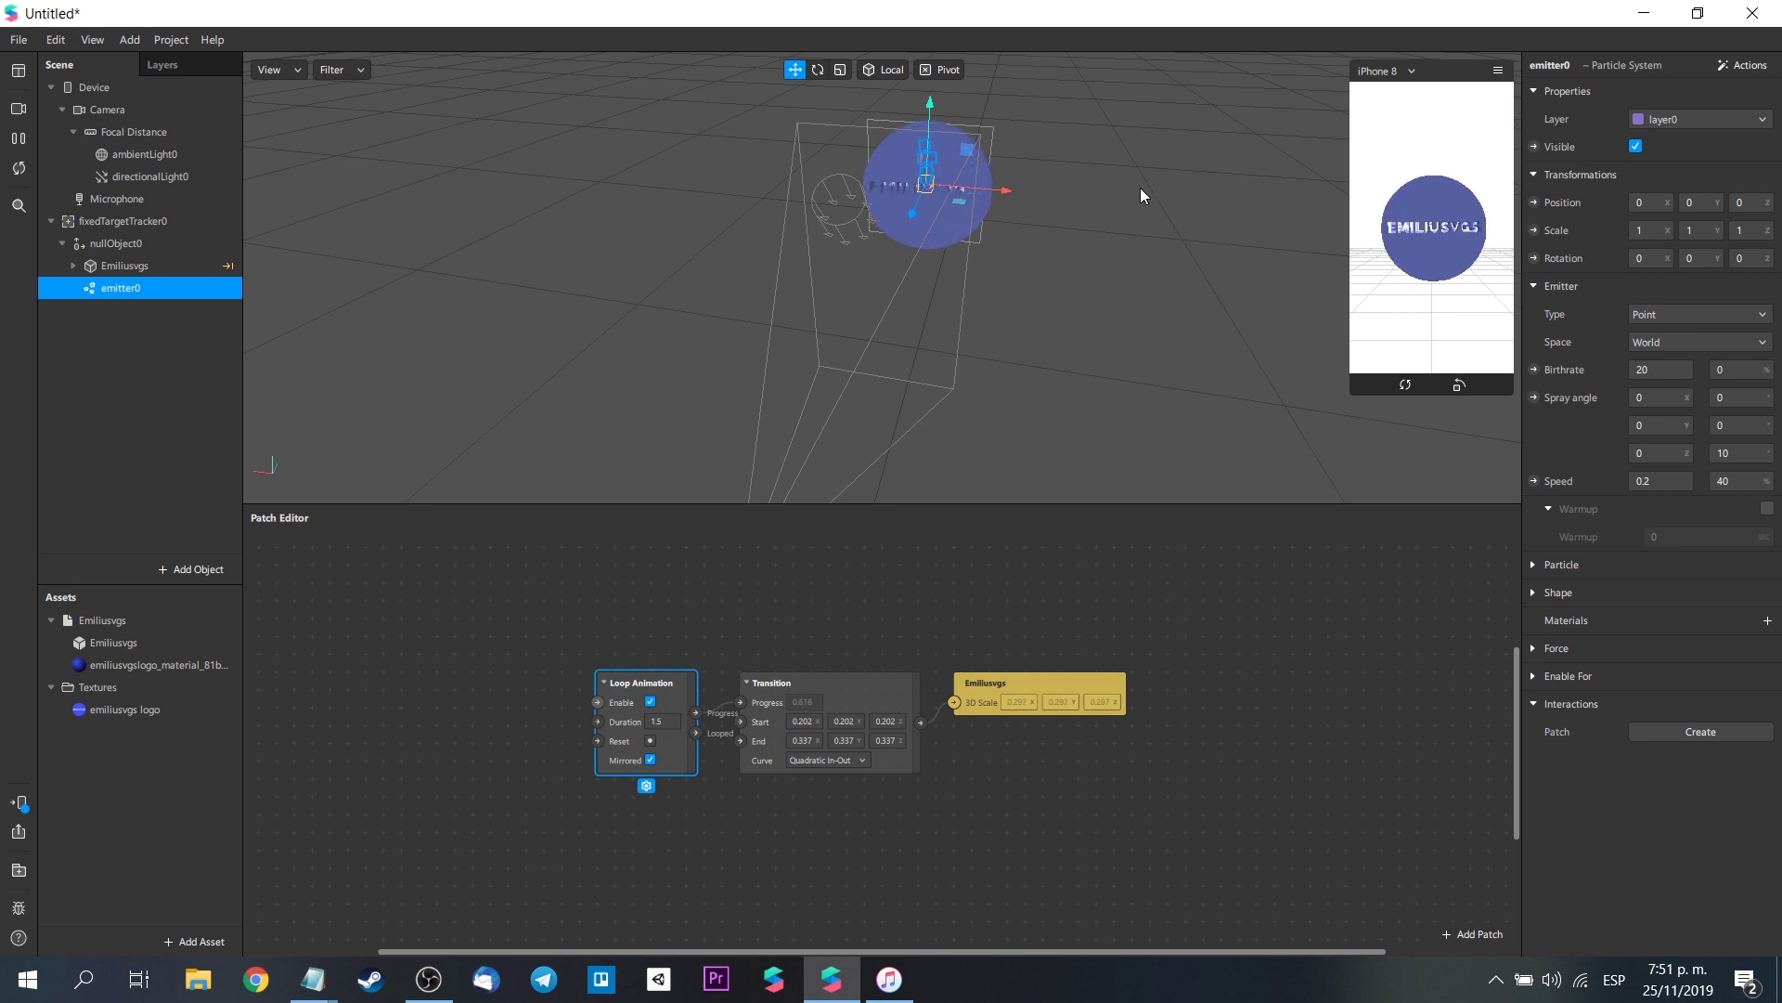
click(817, 70)
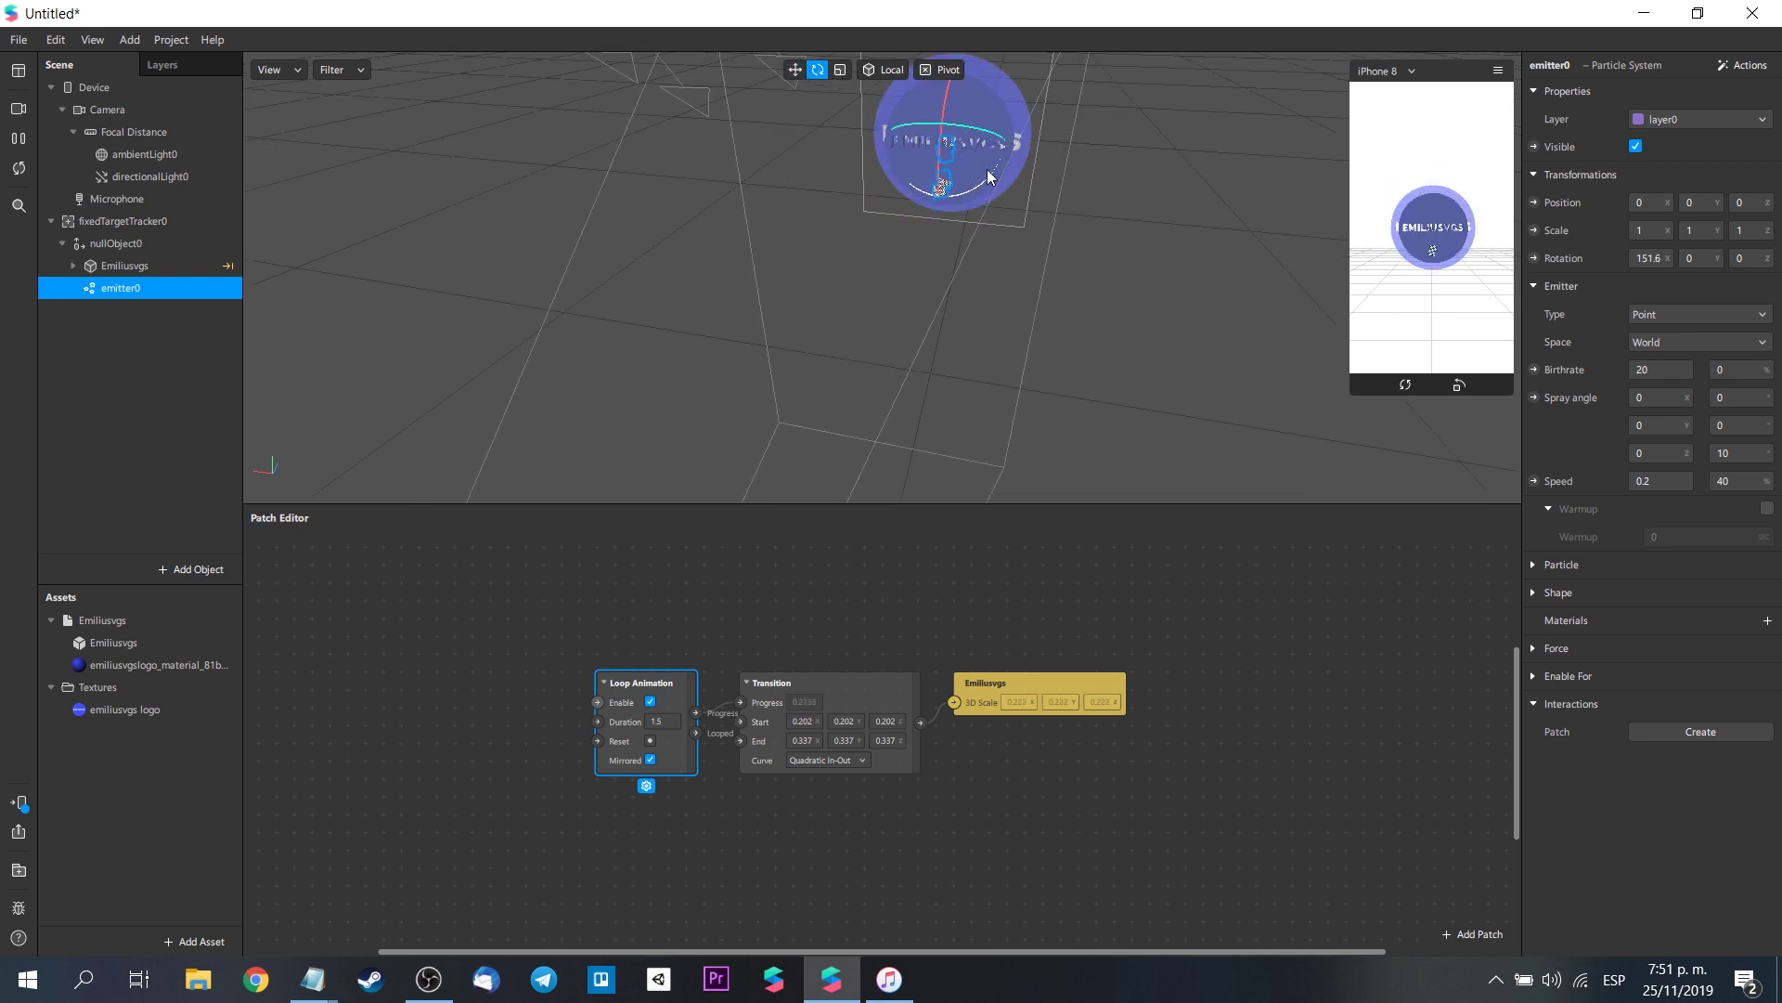
drag(929, 126, 948, 140)
- Set the emitter type to Plane, with birthrate 10, X spray angle 25 and speed 0.9
click(1704, 313)
click(1636, 373)
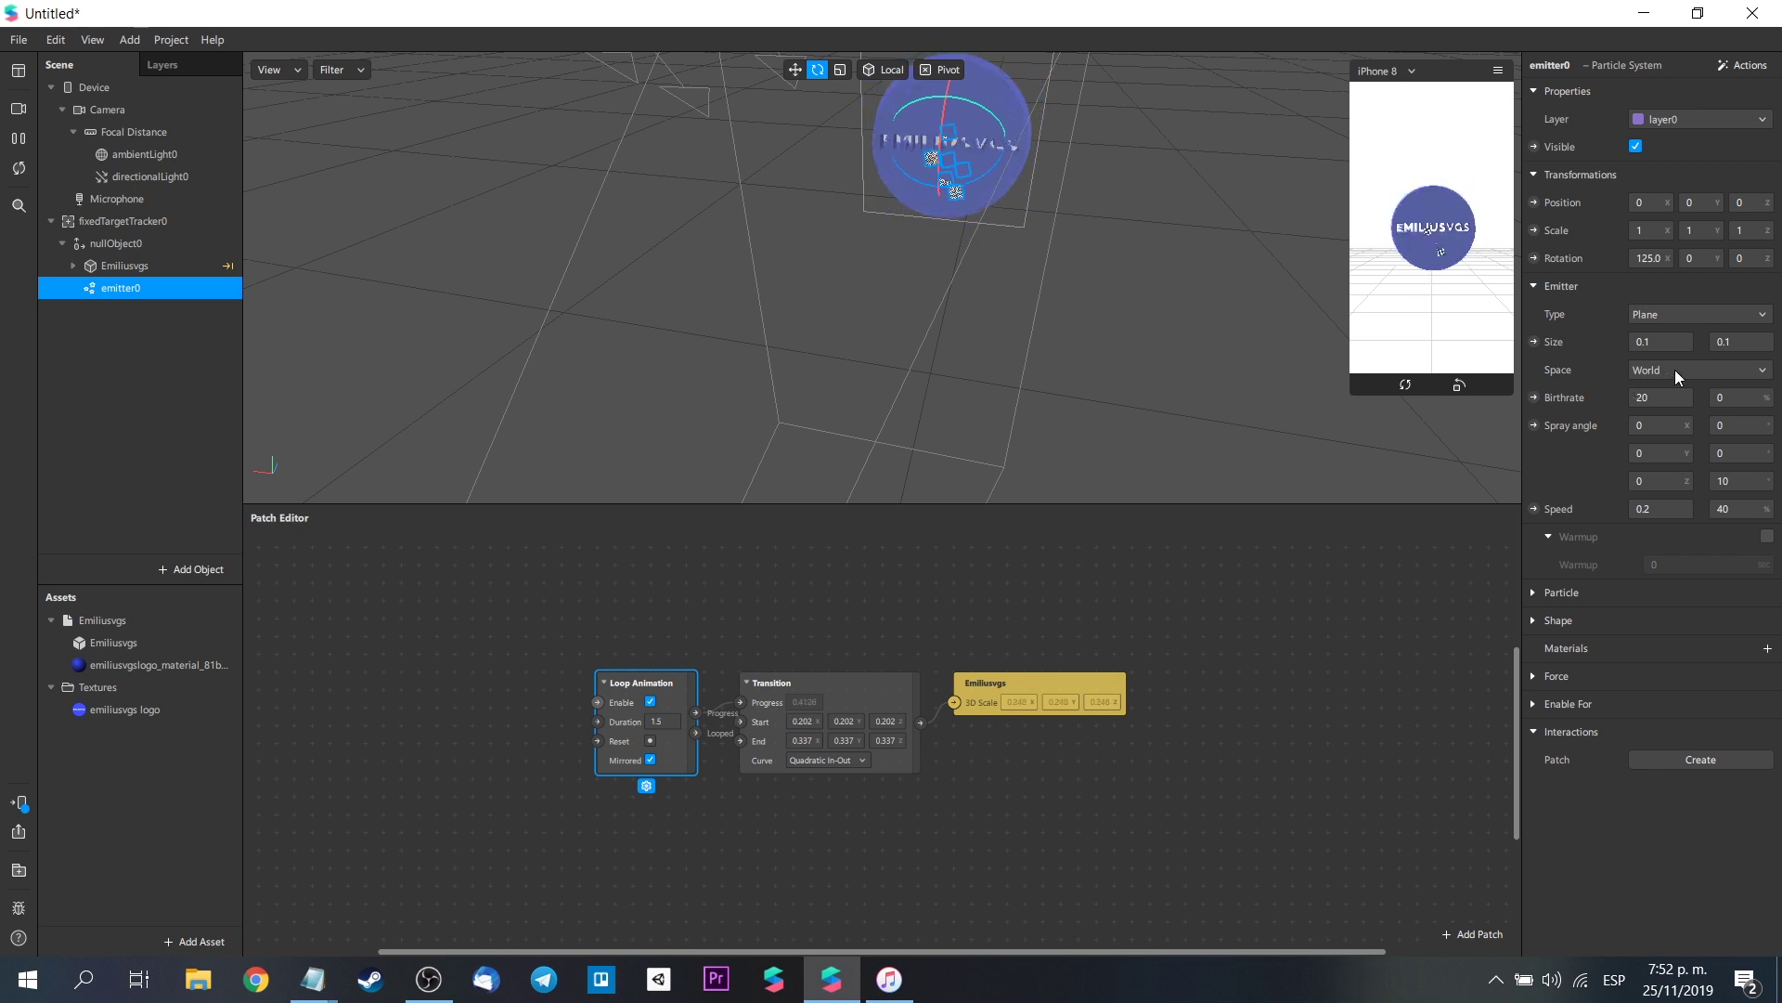
mouse_move(1606, 397)
mouse_down()
mouse_move(1578, 397)
mouse_move(1634, 427)
mouse_up()
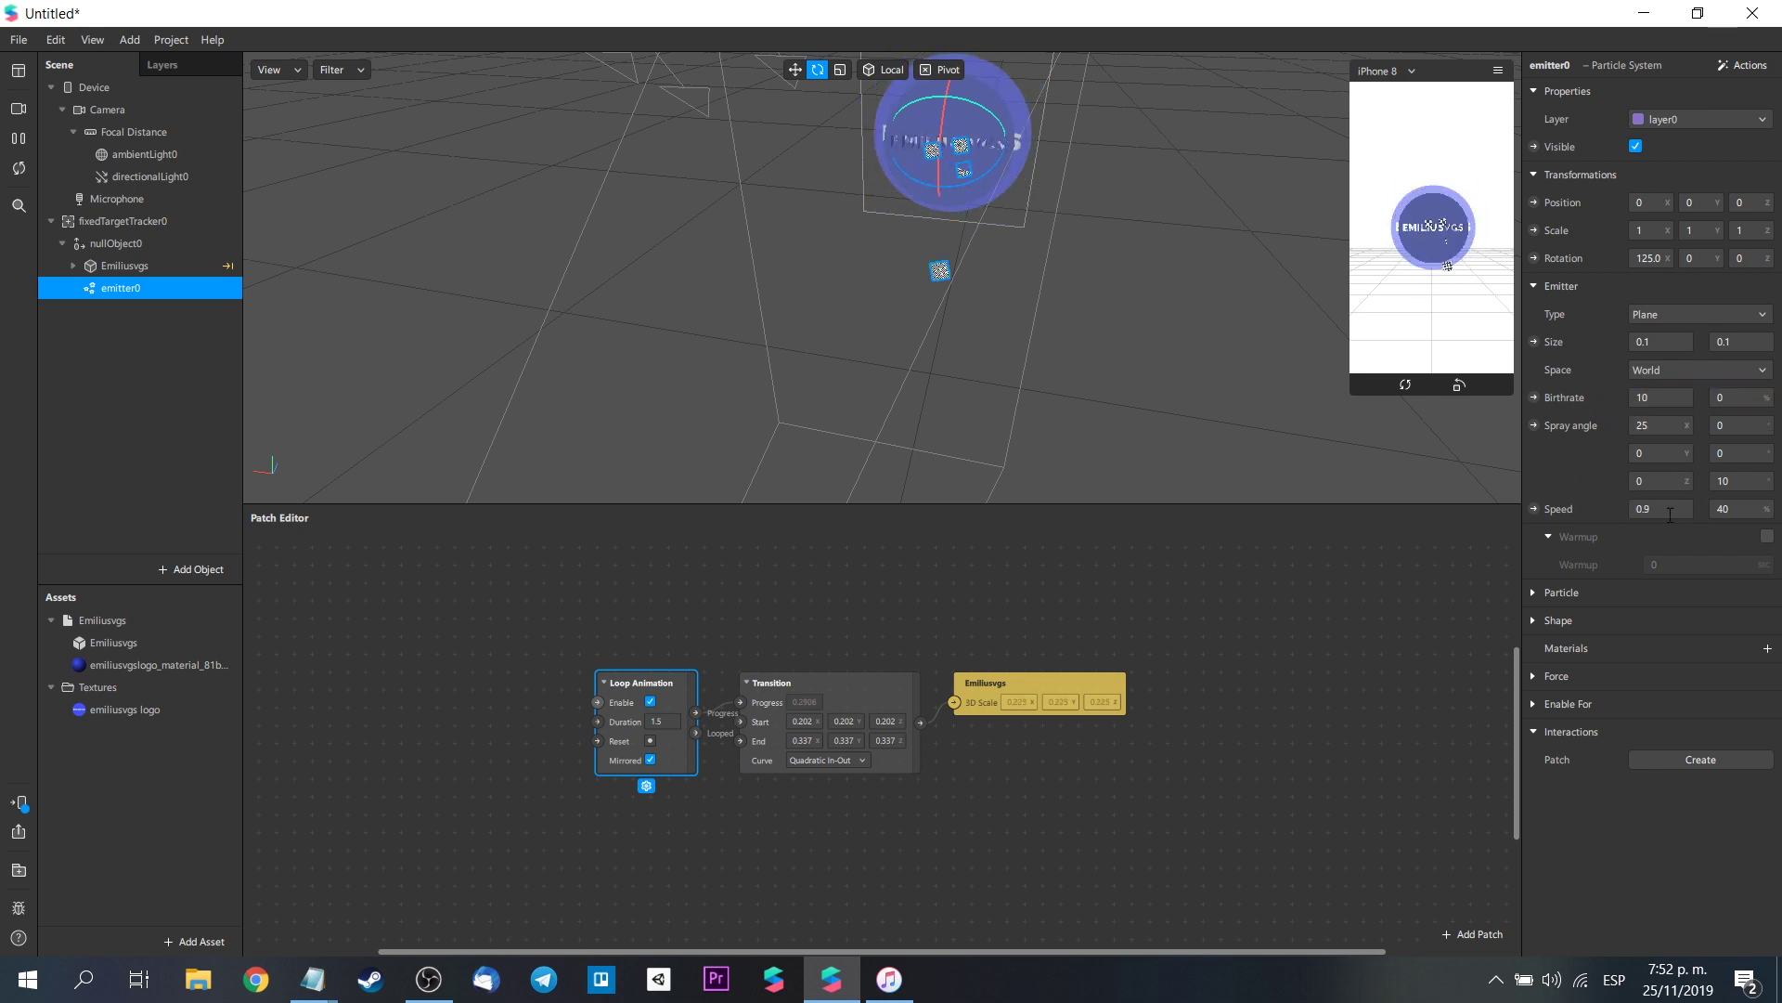
drag(1619, 509, 1670, 515)
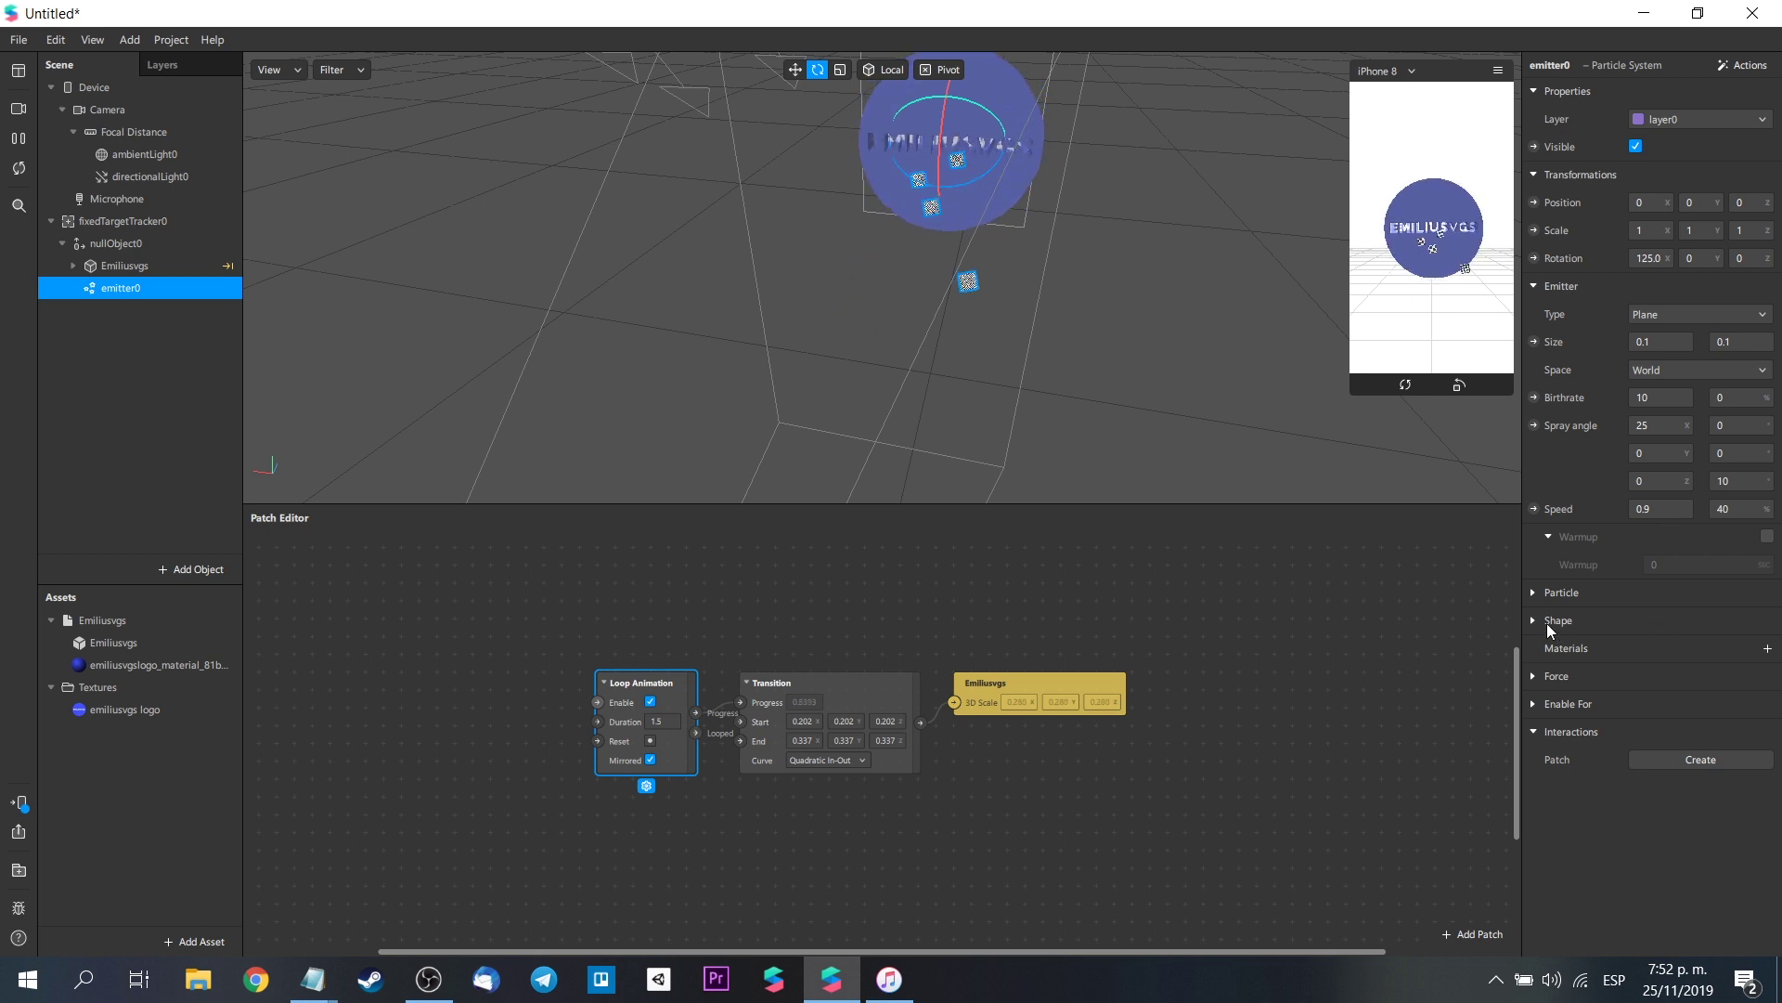
- Set the emitter's particle shape to Sphere and create a new material for the particles
click(1549, 620)
click(1657, 650)
click(1679, 710)
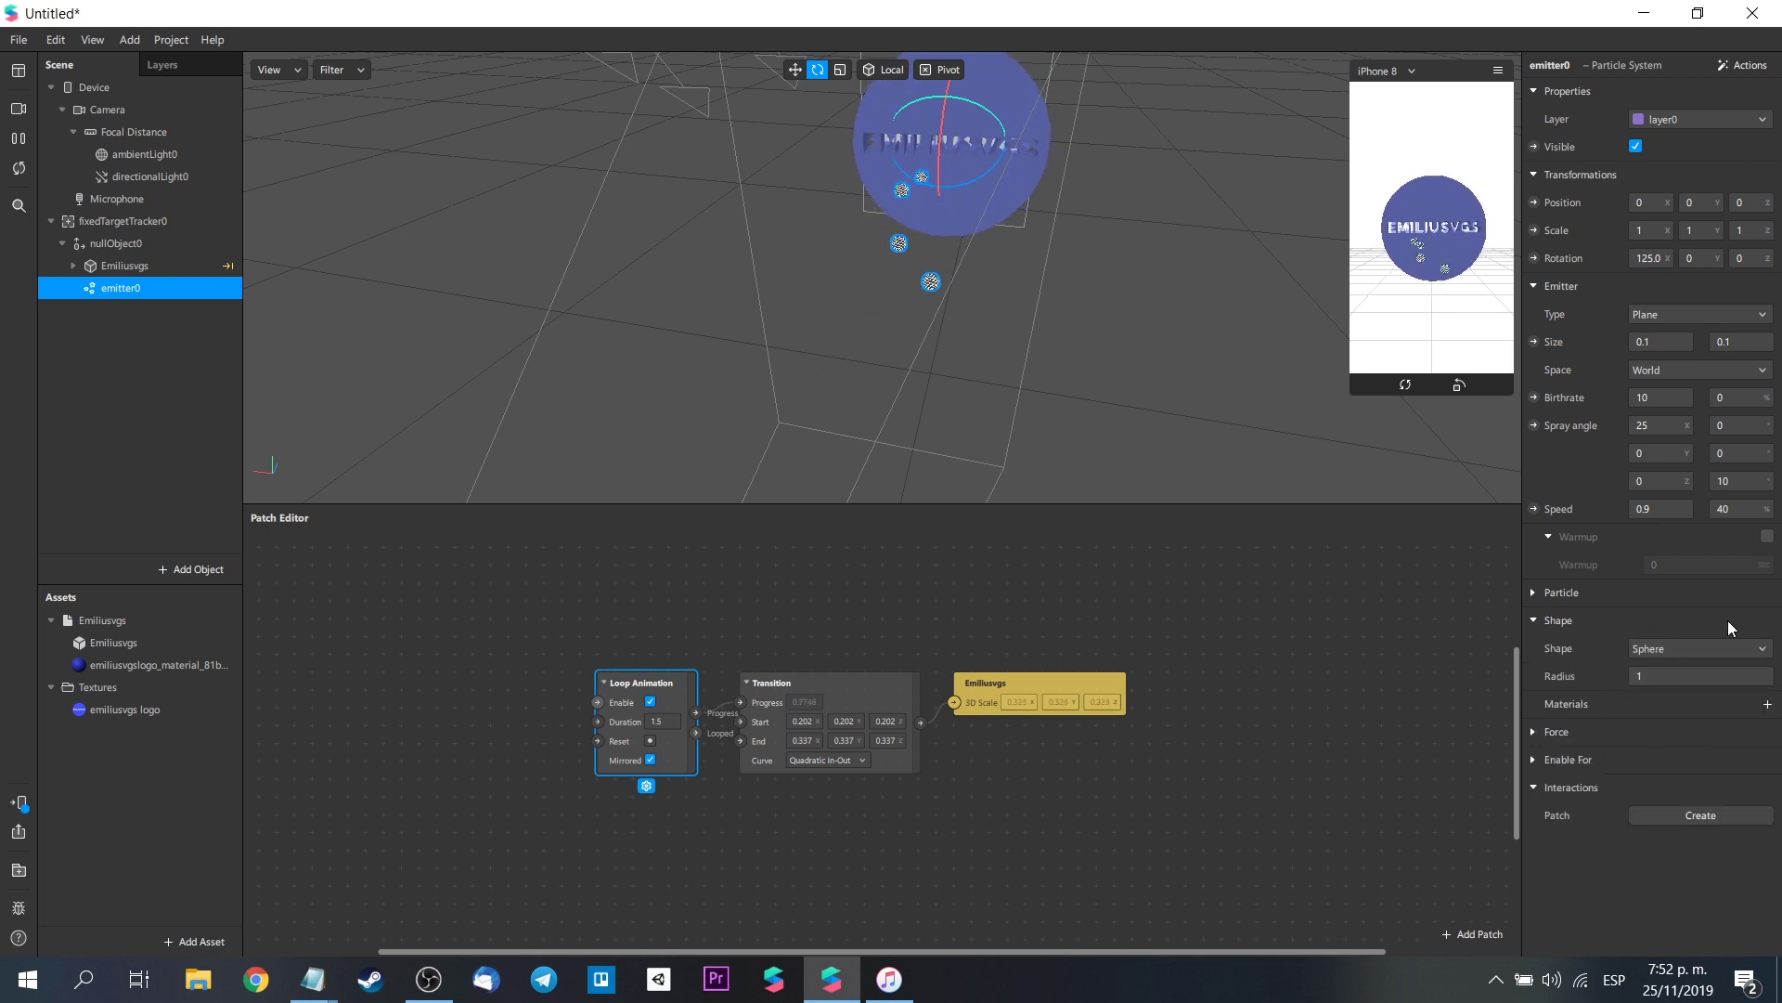
click(1768, 704)
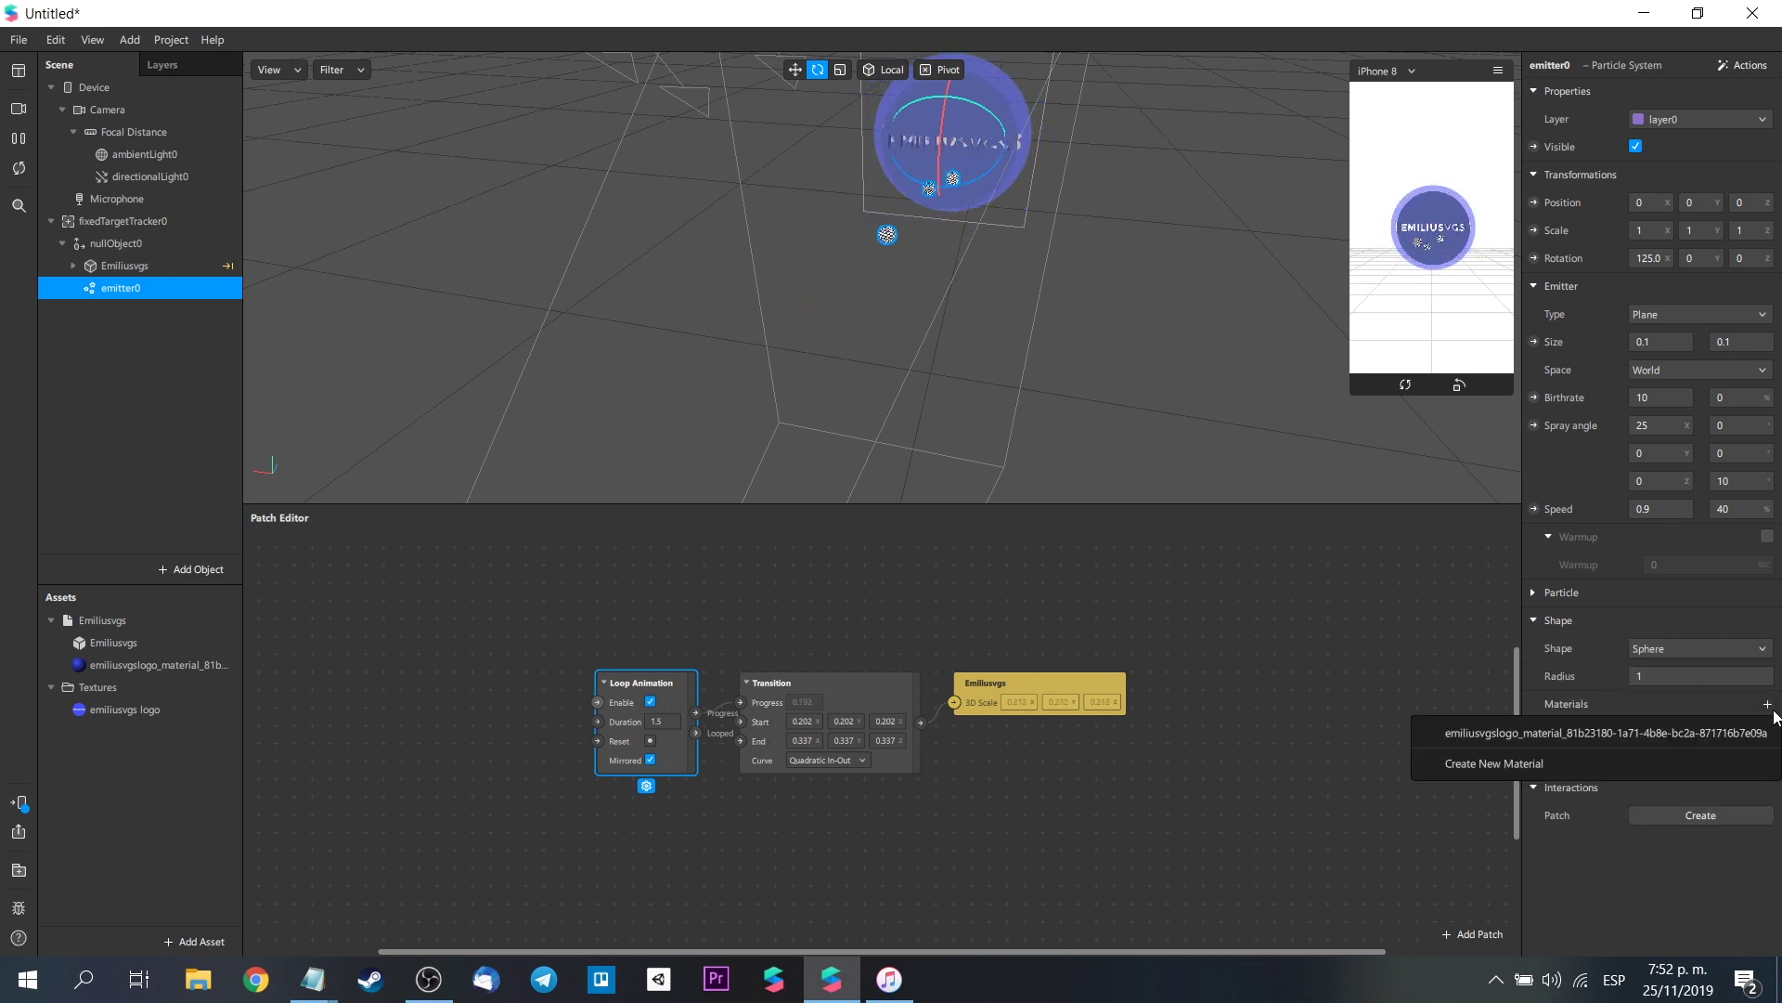
click(1529, 768)
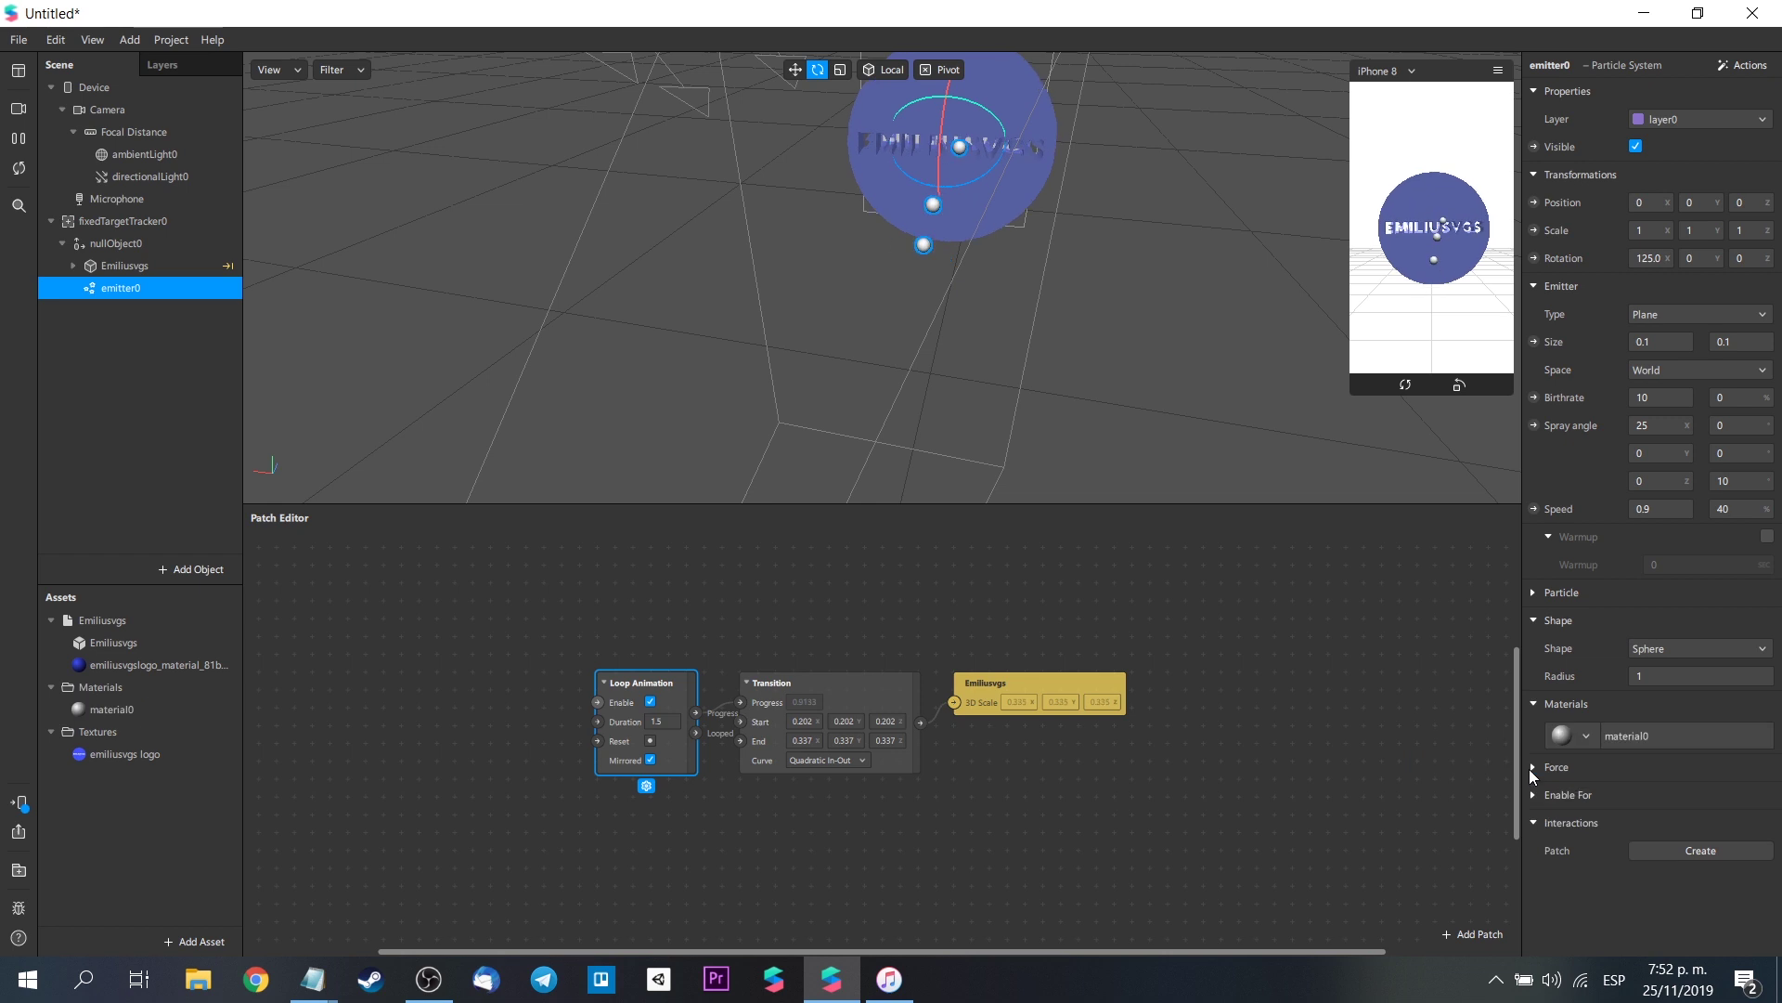
- Set the diffuse color of material0 to yellow, #ffff00
click(104, 711)
click(1656, 174)
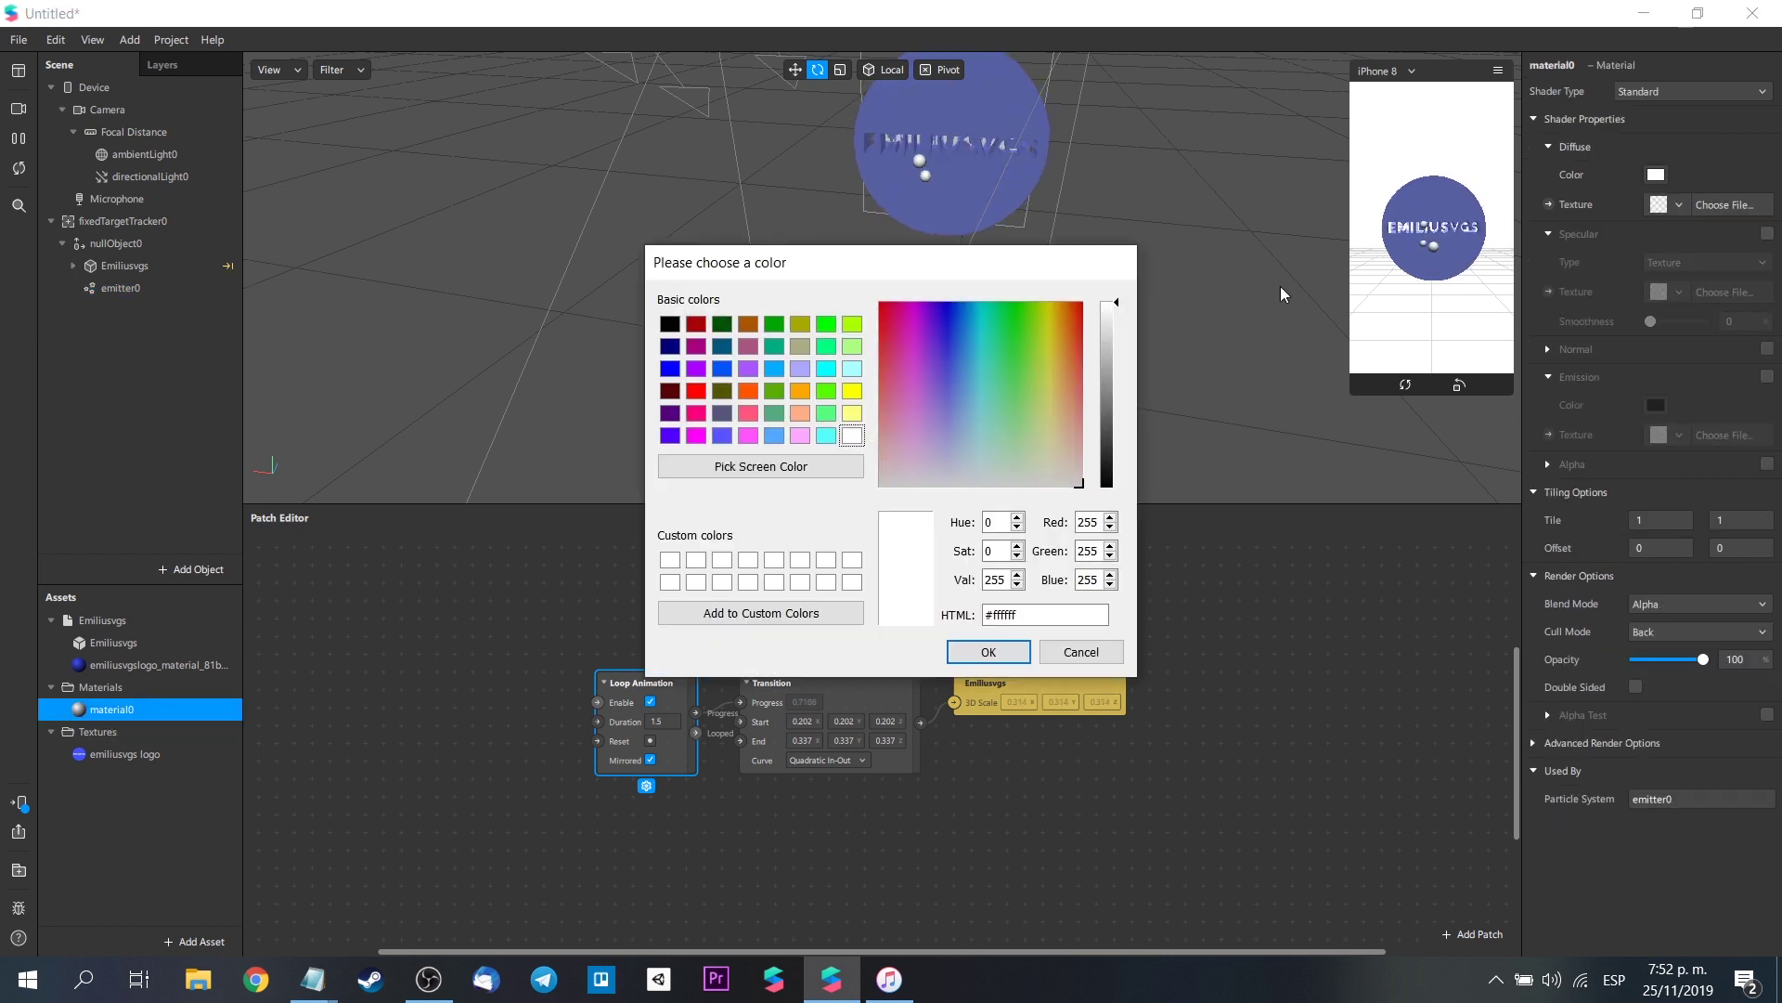
click(852, 390)
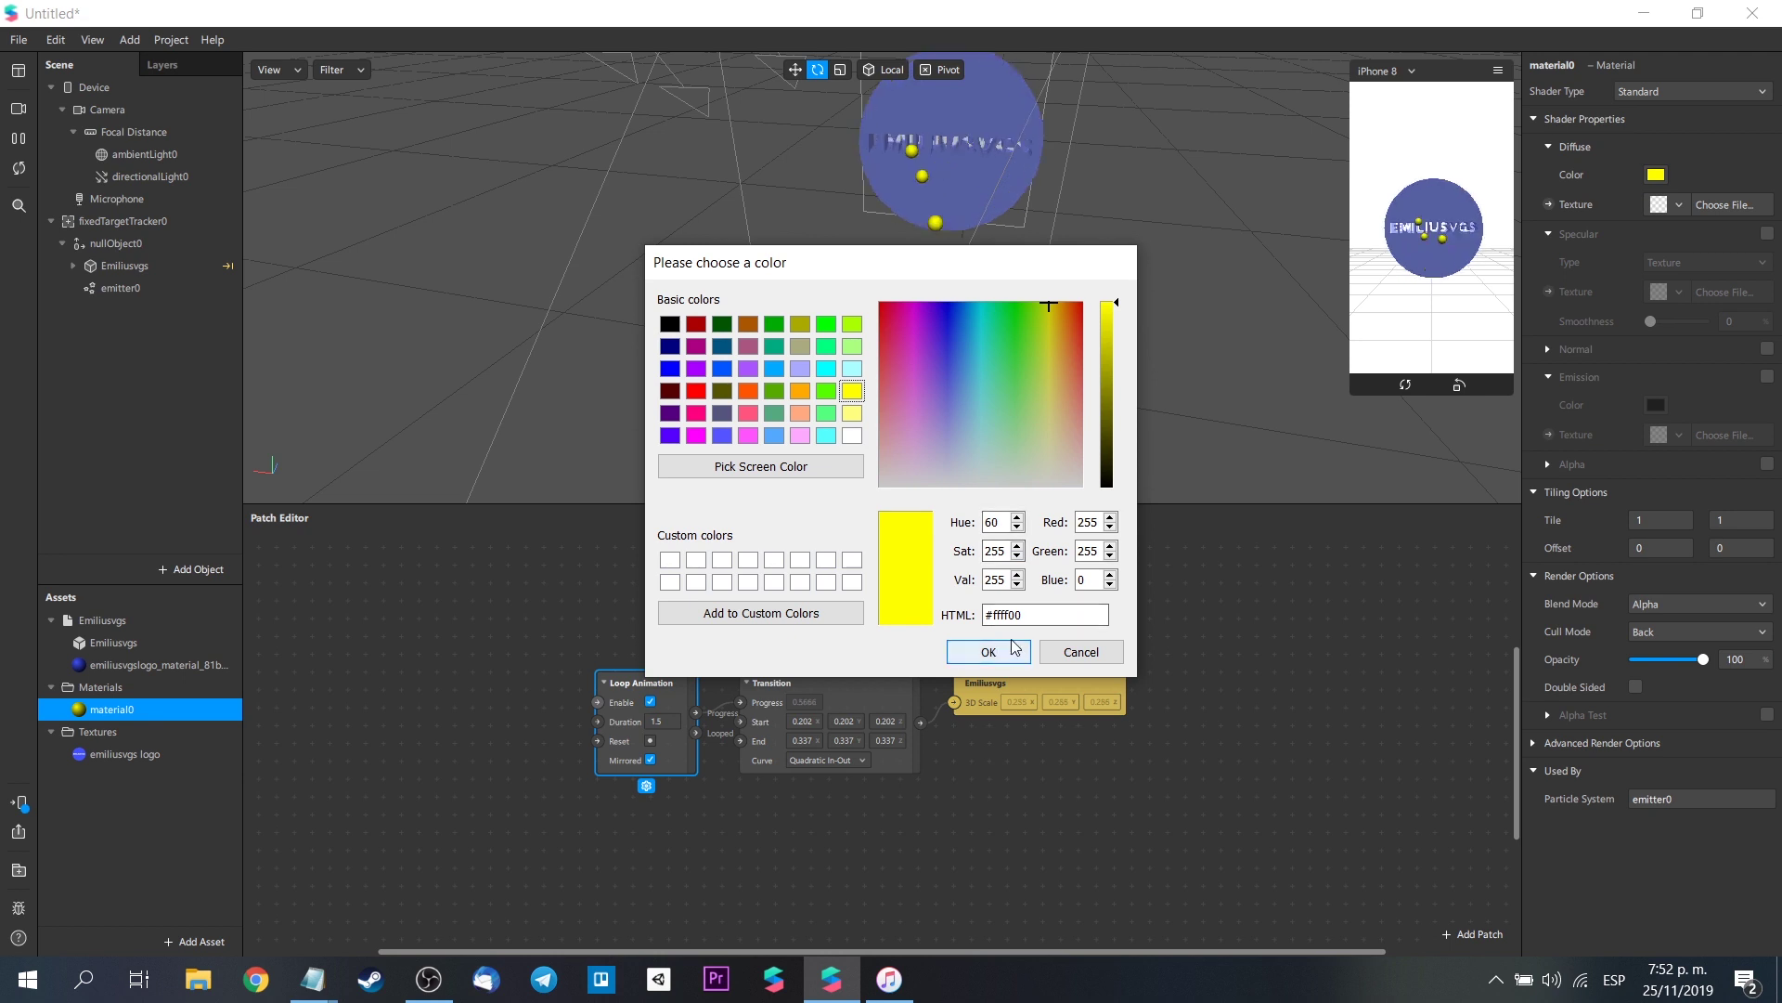
click(989, 652)
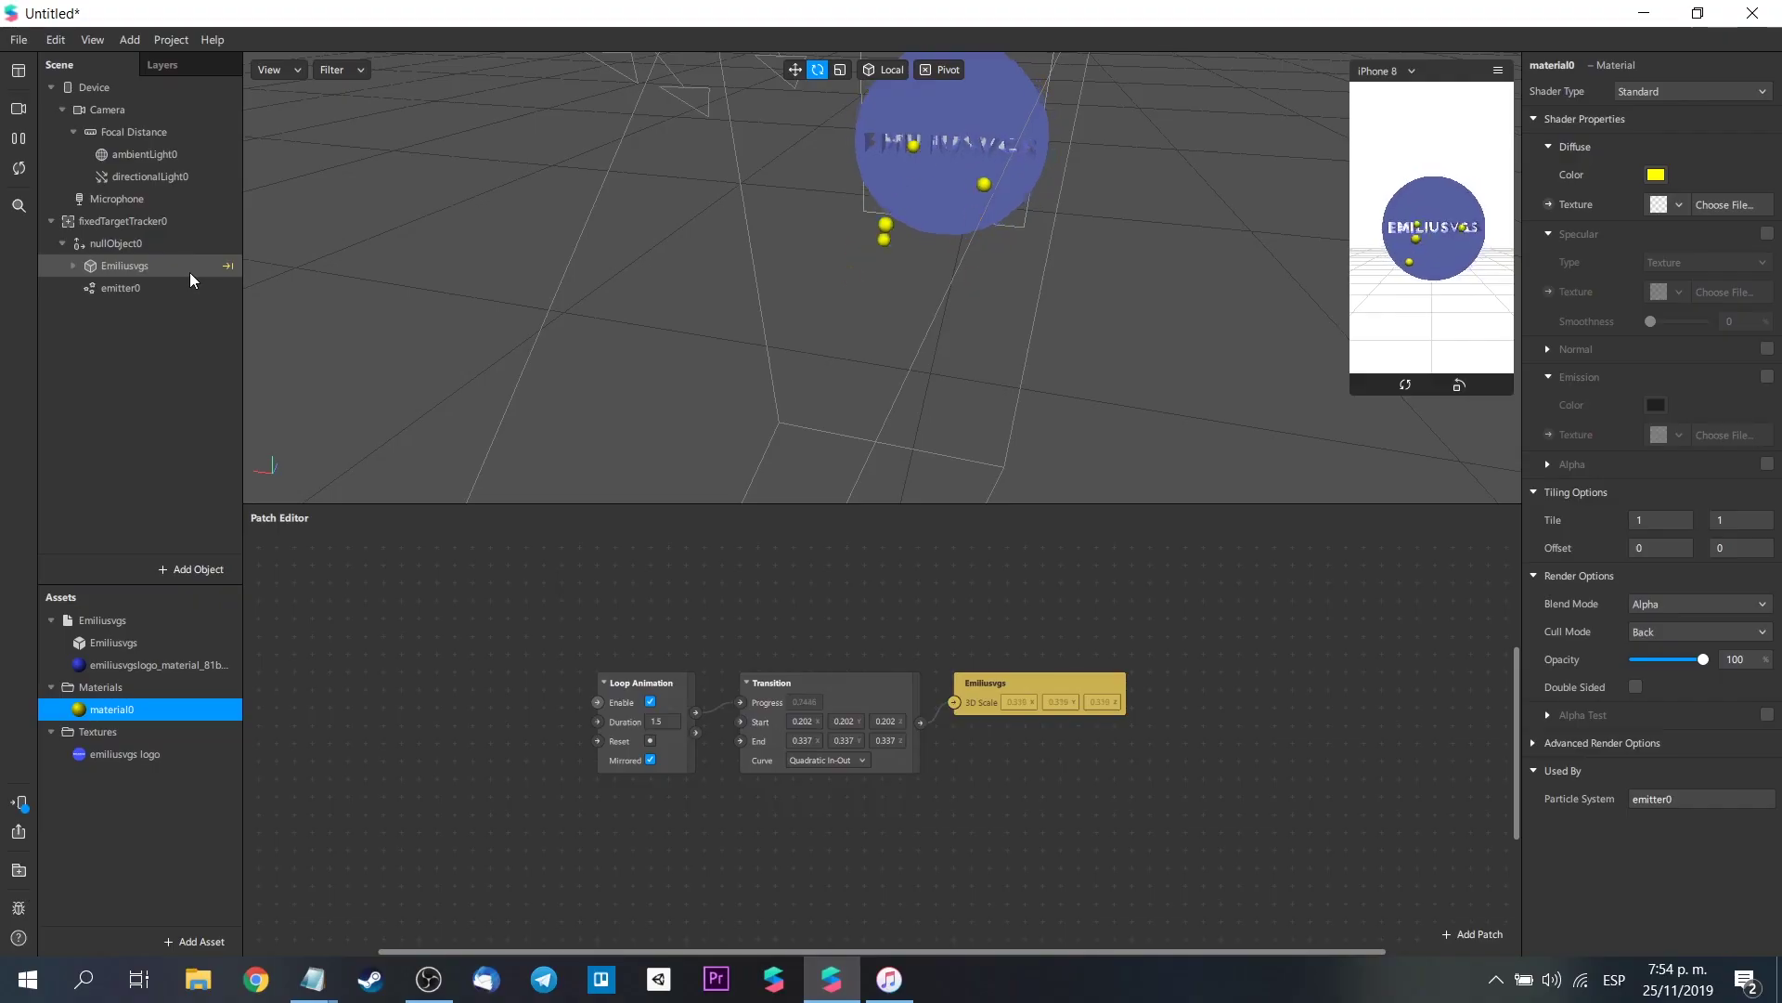
- Adjust the Emiliusvgs logo material's surface to about 74% metallic and about 47% roughness
click(165, 664)
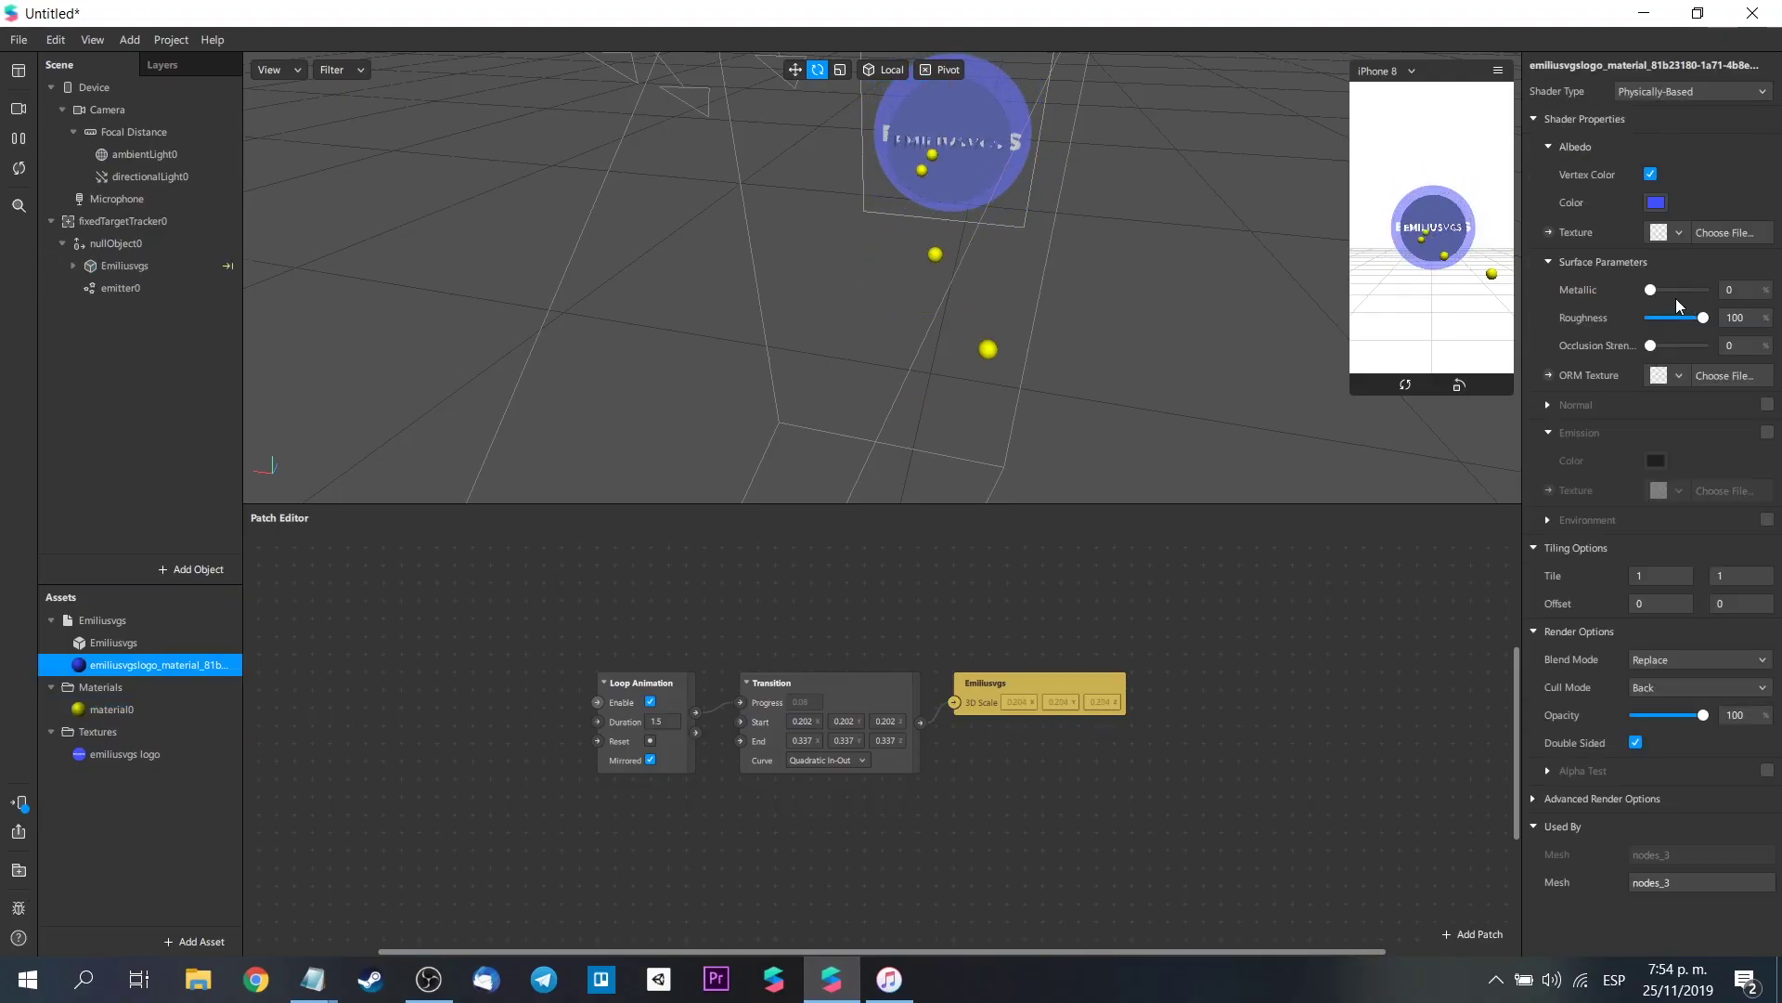
drag(1652, 289, 1667, 297)
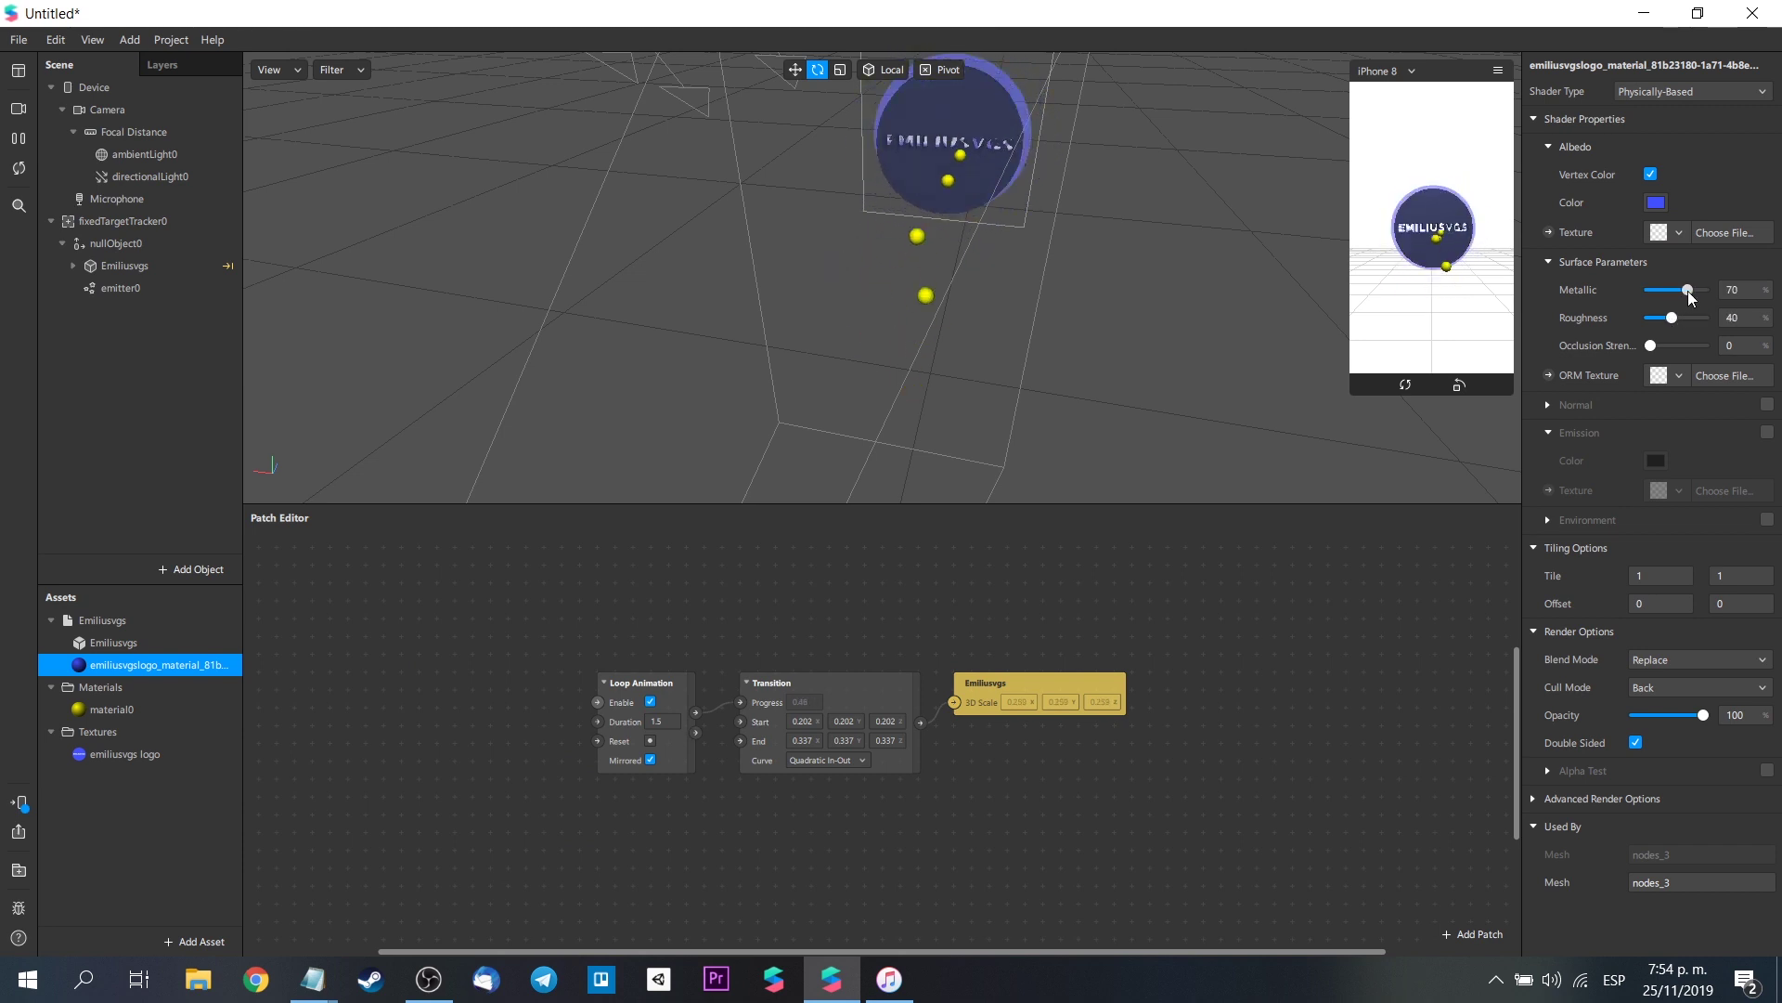
scroll(1052, 167, up, 2)
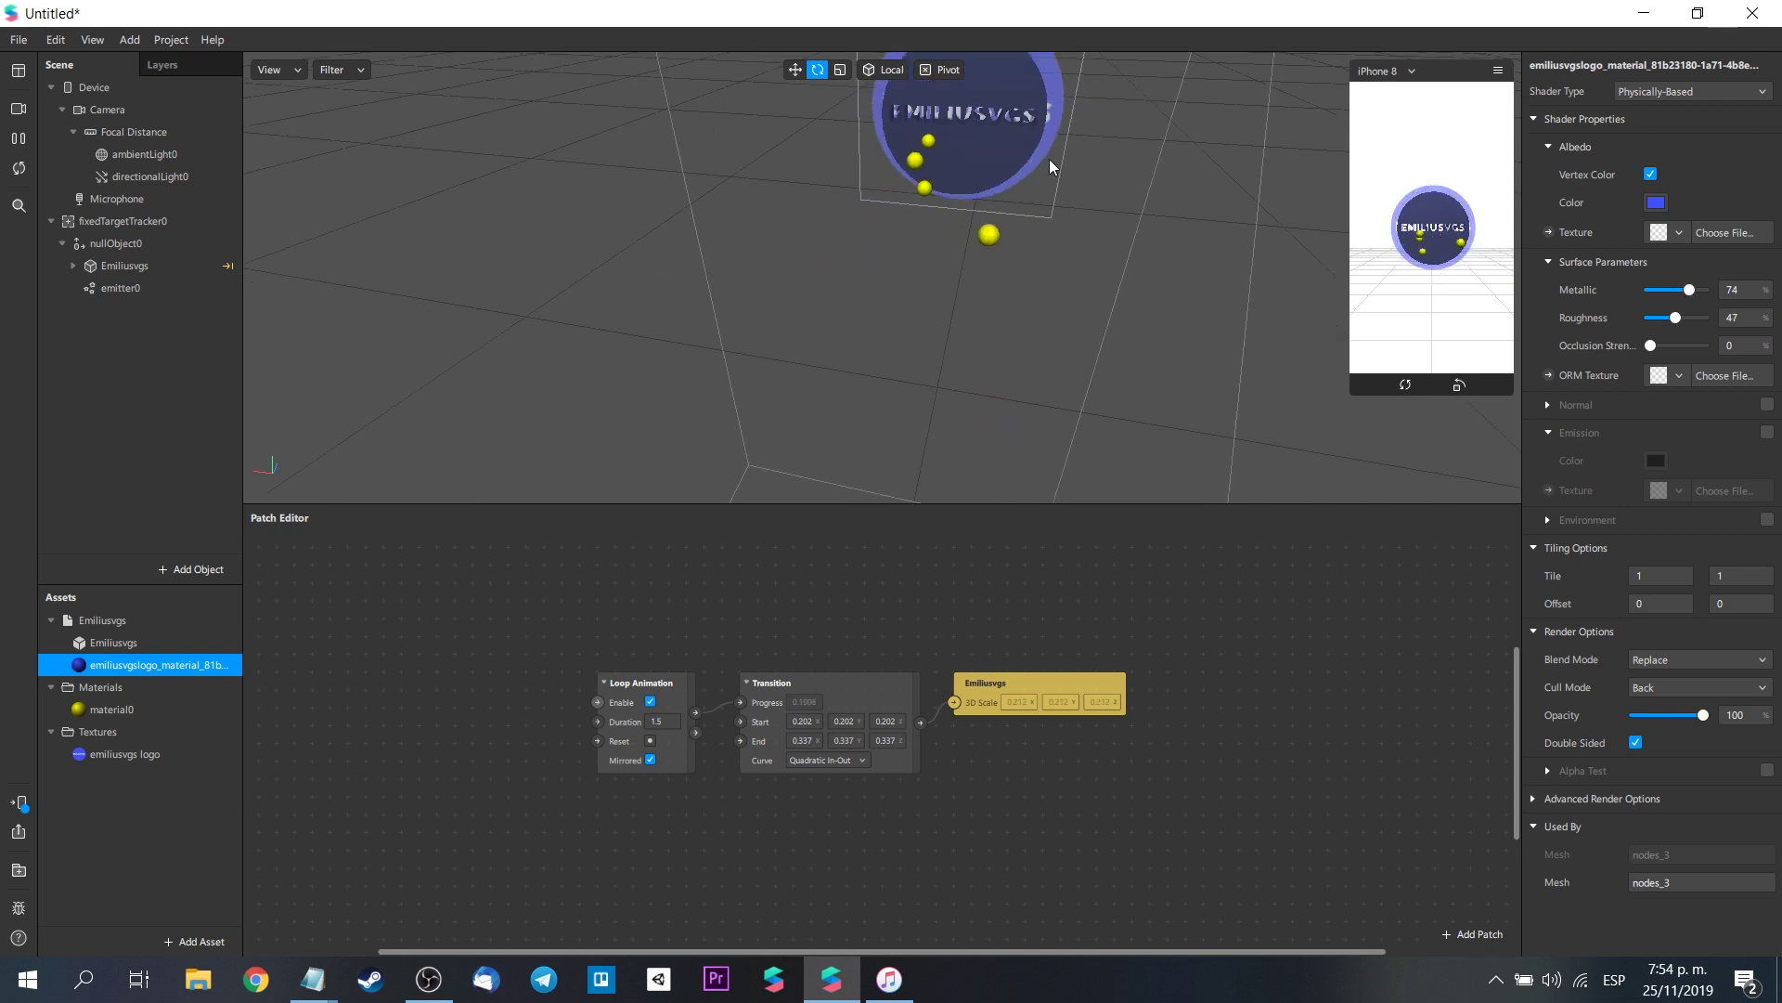